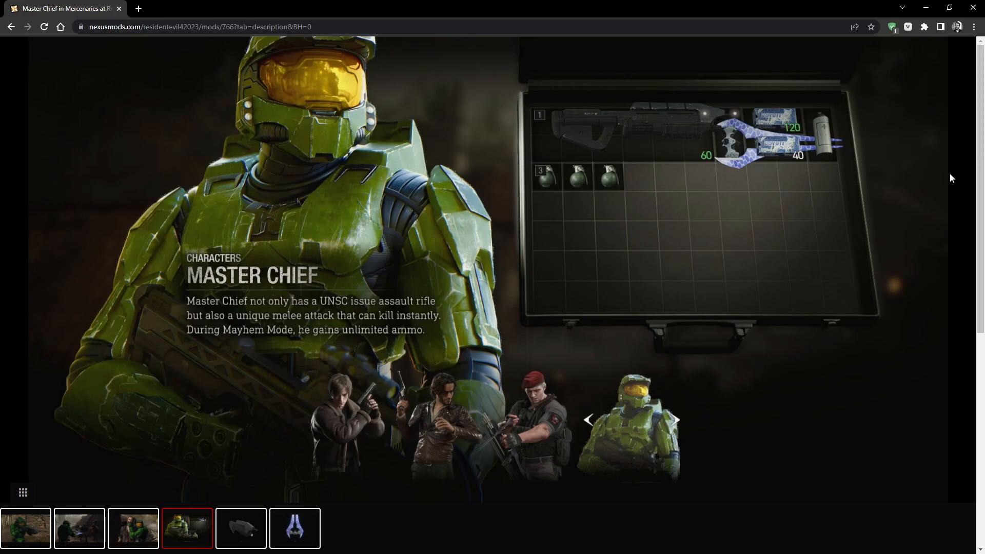
Step: Switch to File Explorer and open the mes_main_sys folder under re_chunk_000\natives\STM\_Chainsaw\message in the RESIDENT EVIL 4 BIOHAZARD RE4 folder
key("alt+Tab")
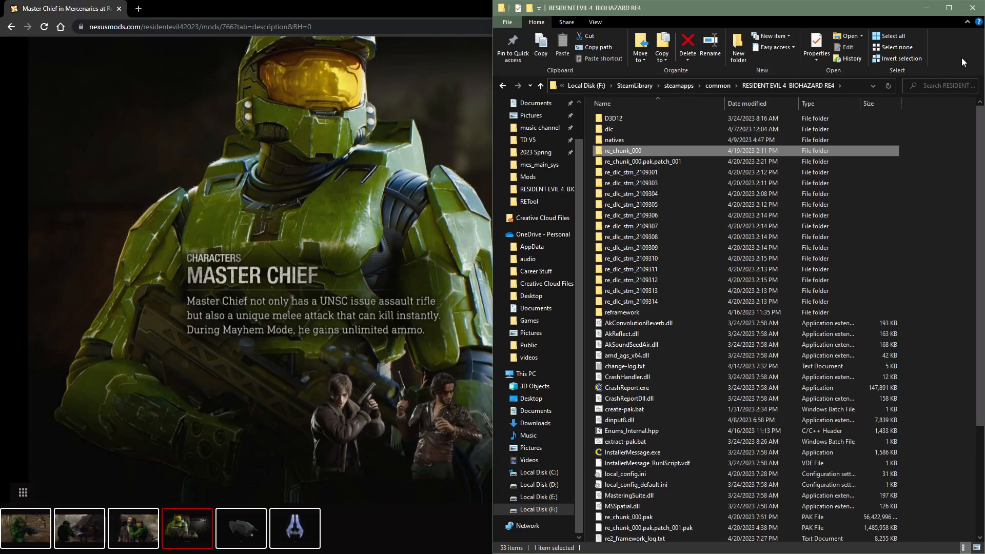
double_click(614, 154)
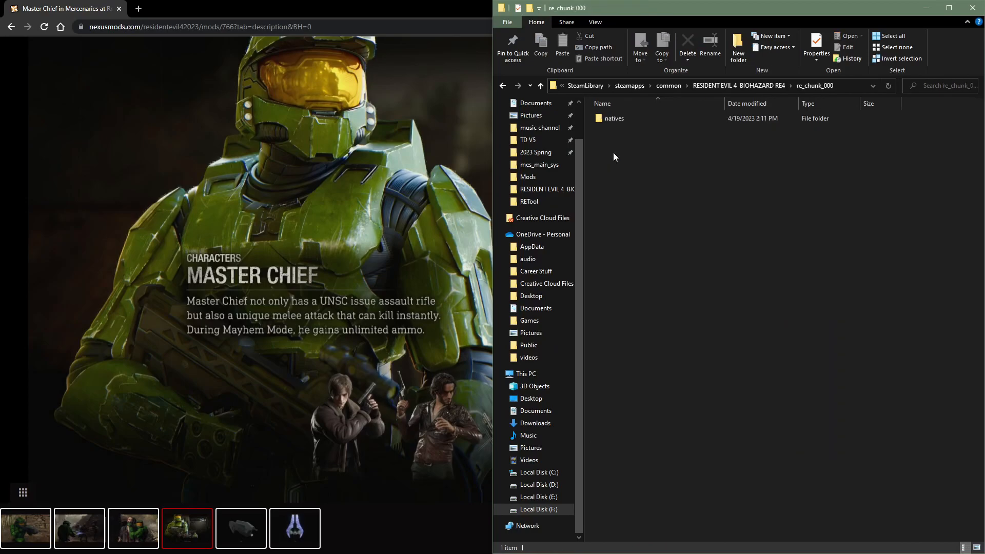
double_click(638, 121)
double_click(638, 121)
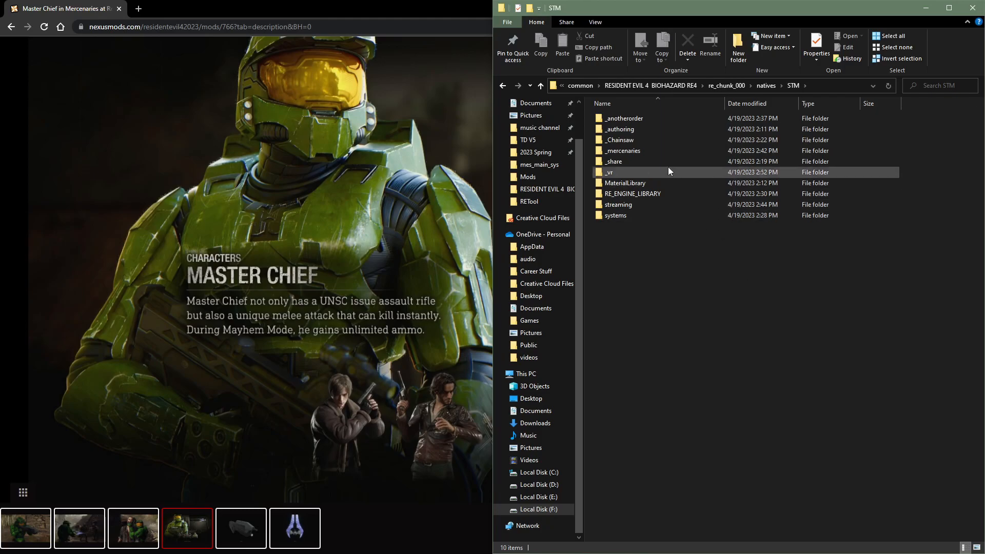
double_click(639, 143)
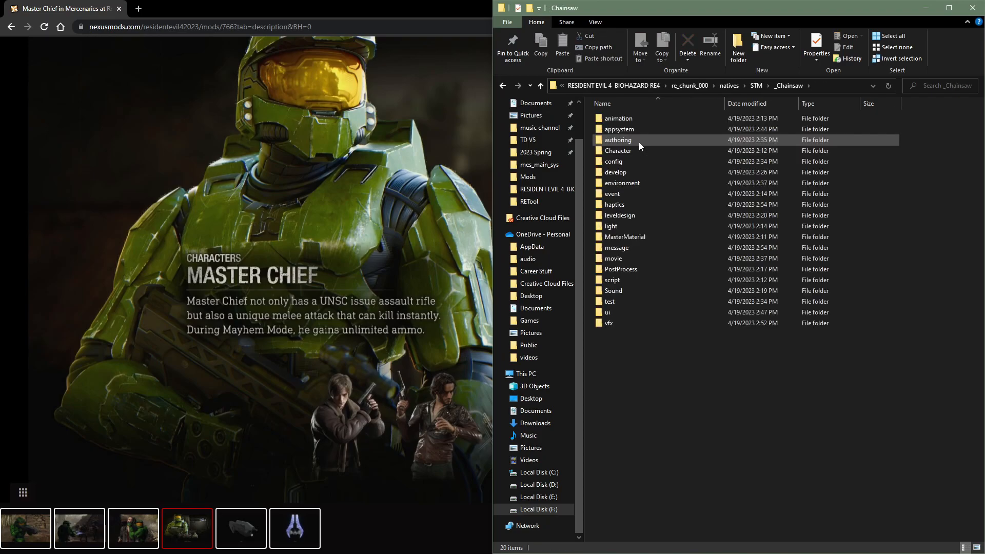
double_click(631, 248)
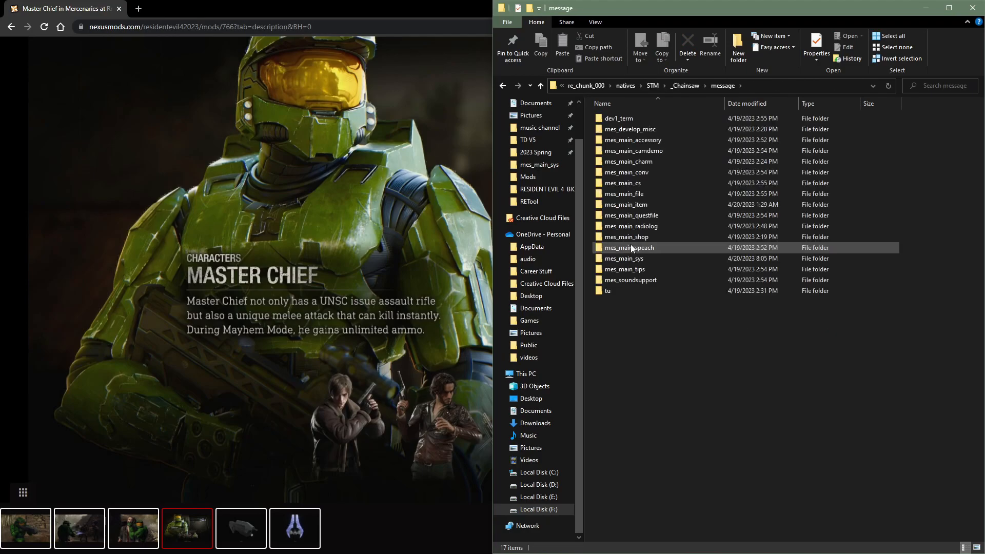
double_click(661, 257)
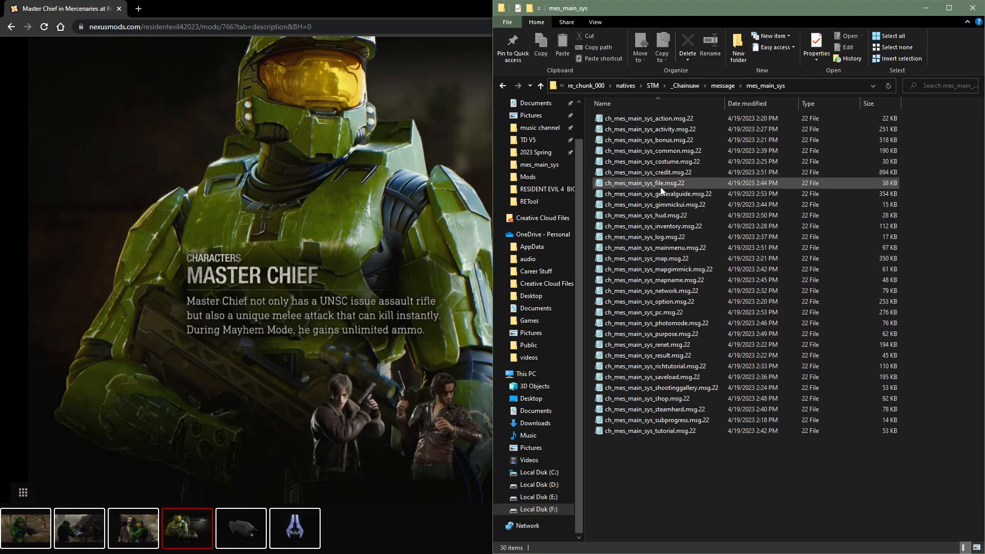
Step: Open ch_mes_main_sys_common.msg.22 as text, look through its raw contents, and close it
left_click(673, 150)
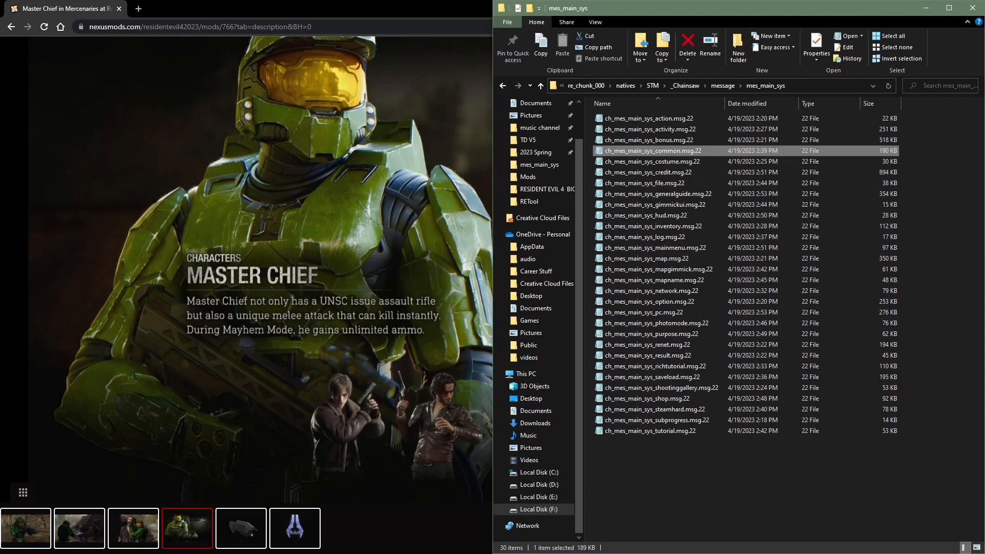
double_click(701, 151)
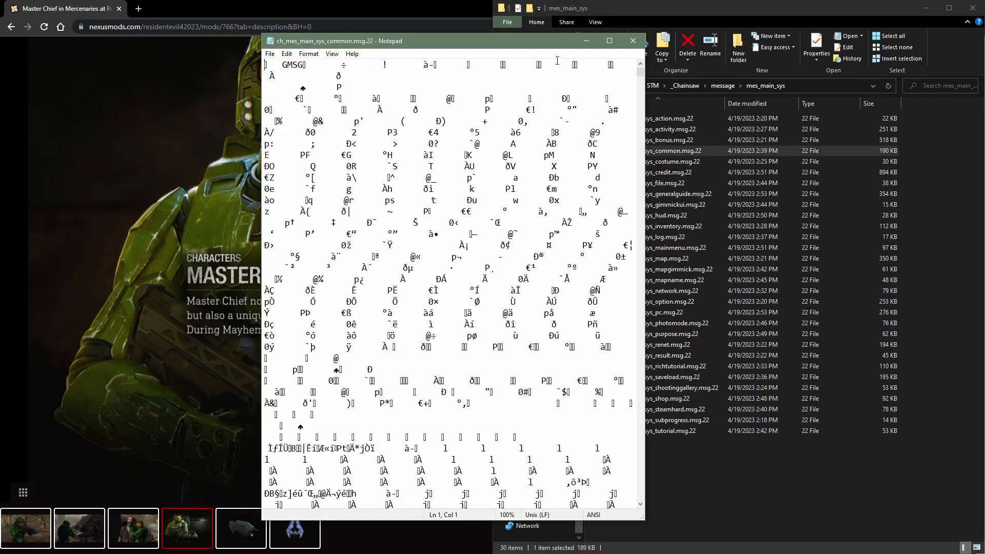
left_click_drag(529, 46, 346, 28)
scroll(320, 172, "down", 15)
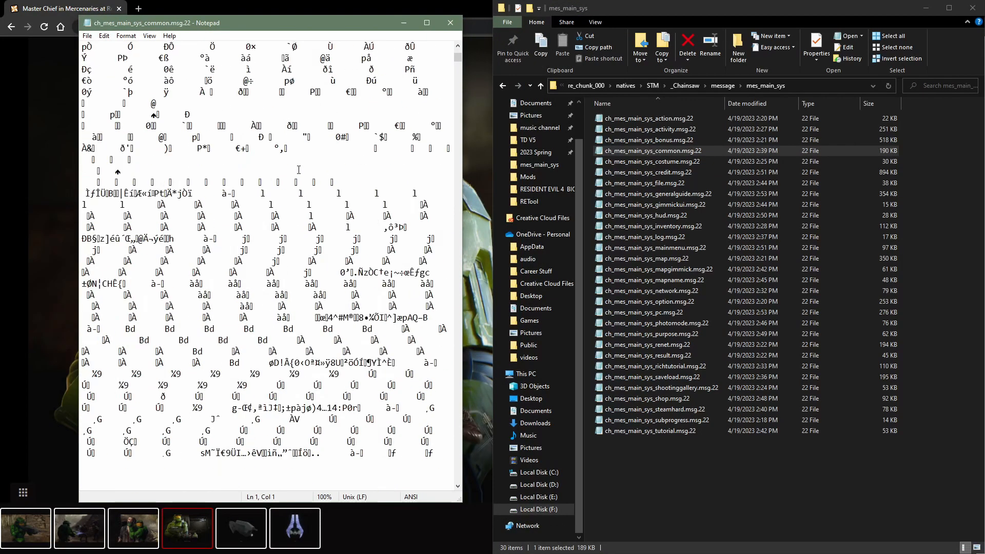
scroll(319, 172, "down", 10)
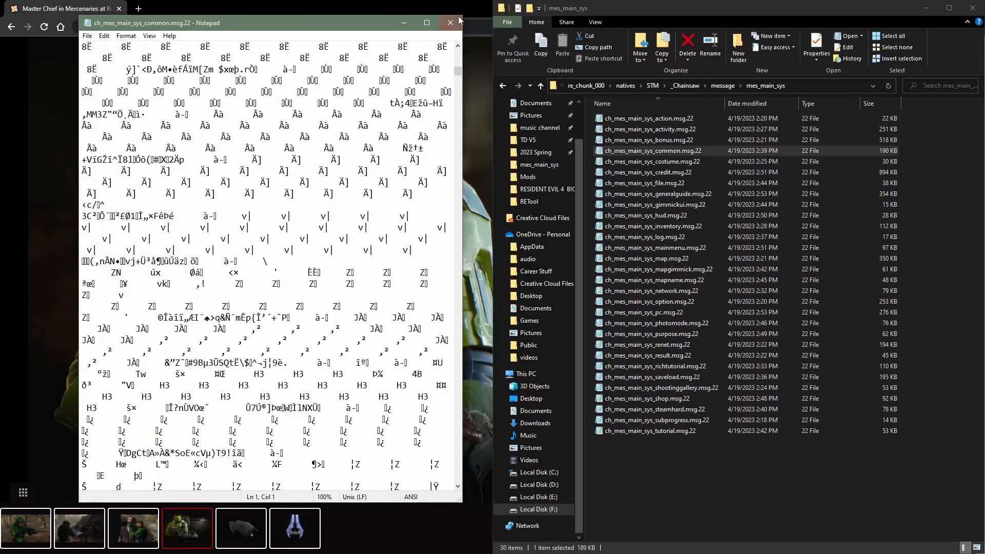
left_click(451, 22)
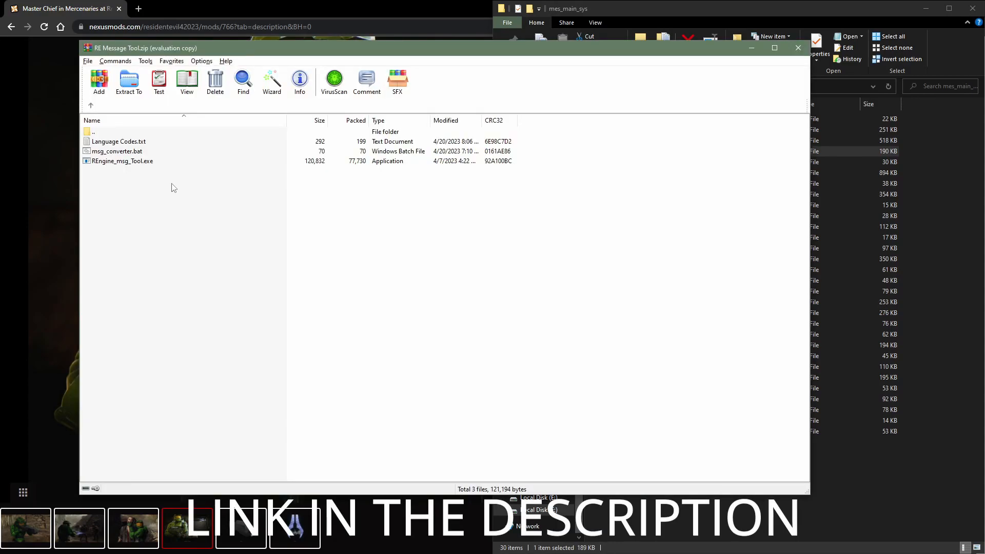
Step: Extract msg_converter.bat and REngine_msg_Tool.exe from RE Message Tool.zip into the mes_main_sys folder, and put the archive window away
left_click(123, 163)
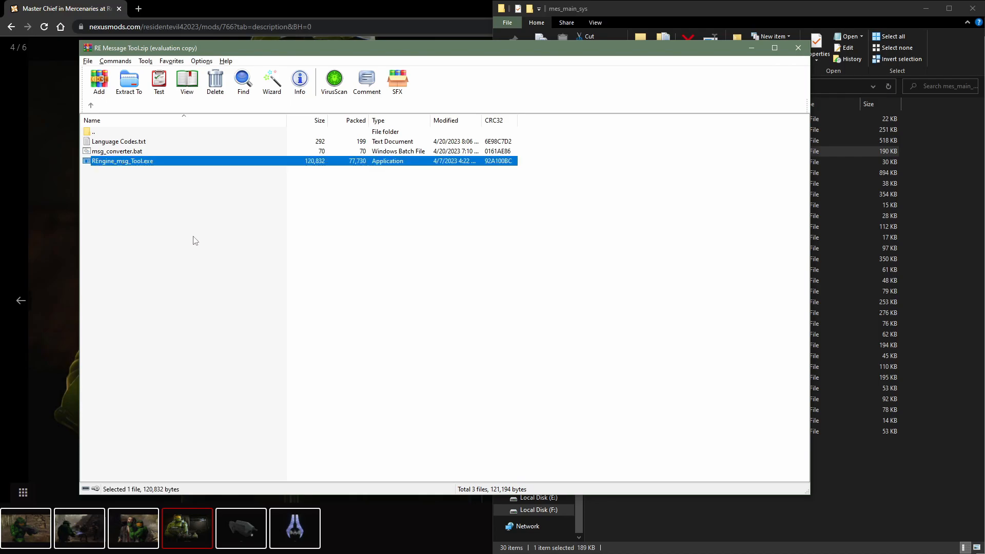
key("Up")
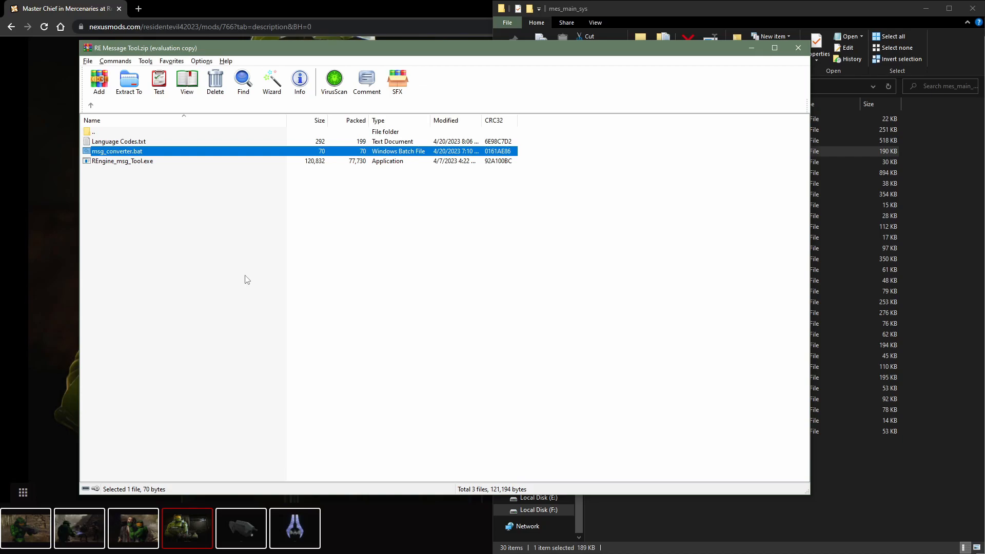
key("Up")
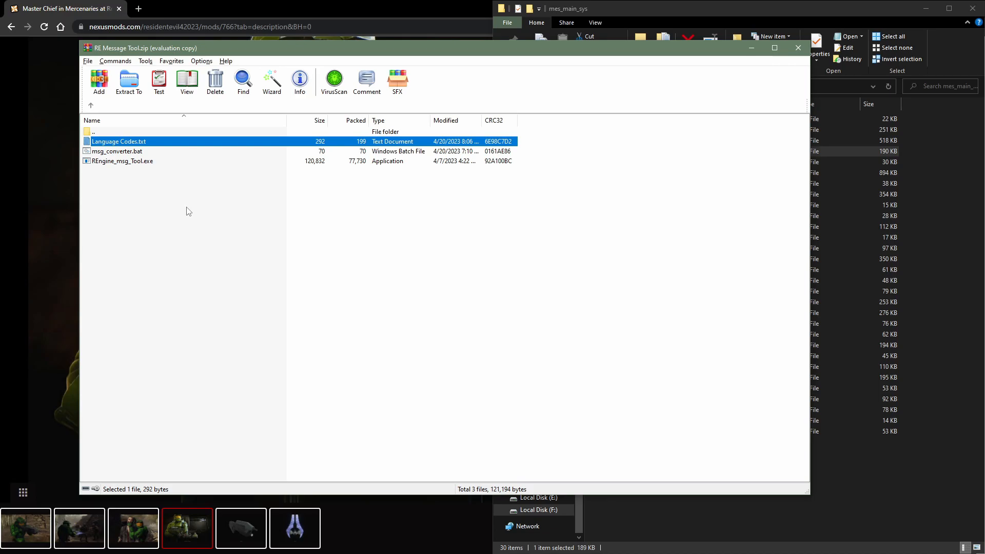
left_click_drag(187, 207, 688, 512)
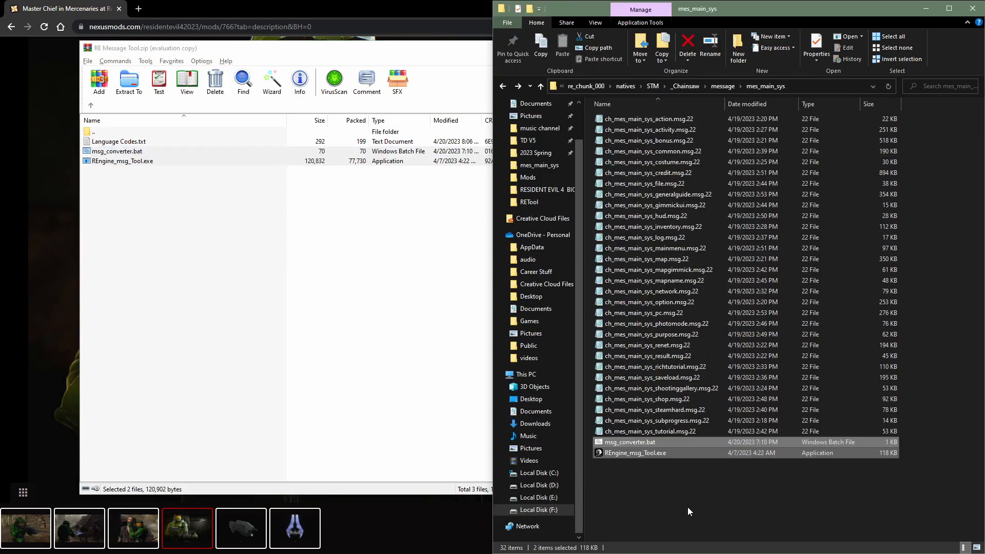
left_click(393, 57)
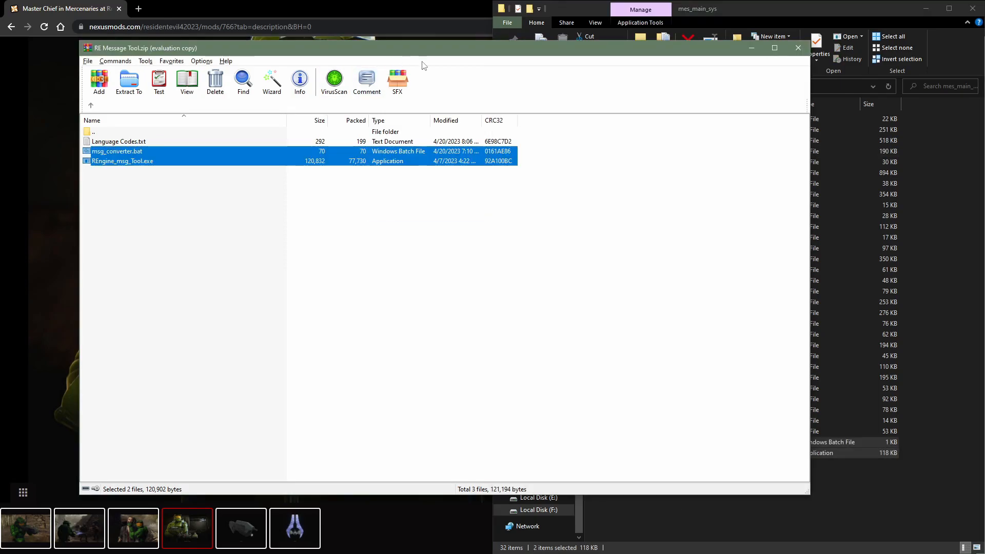
left_click(756, 48)
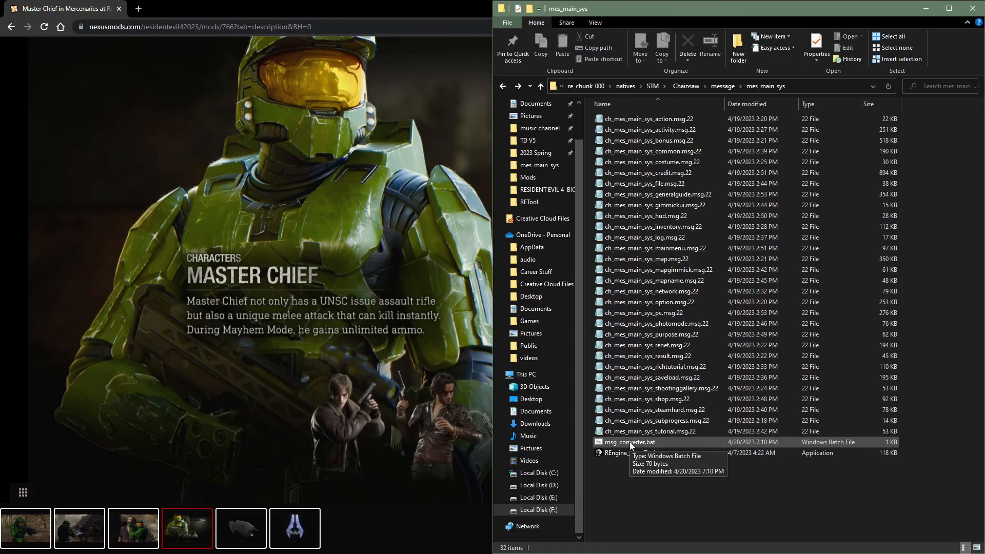
Step: Edit msg_converter.bat and add the arguments "-e -lng en" after REngine_msg_Tool.exe
right_click(631, 443)
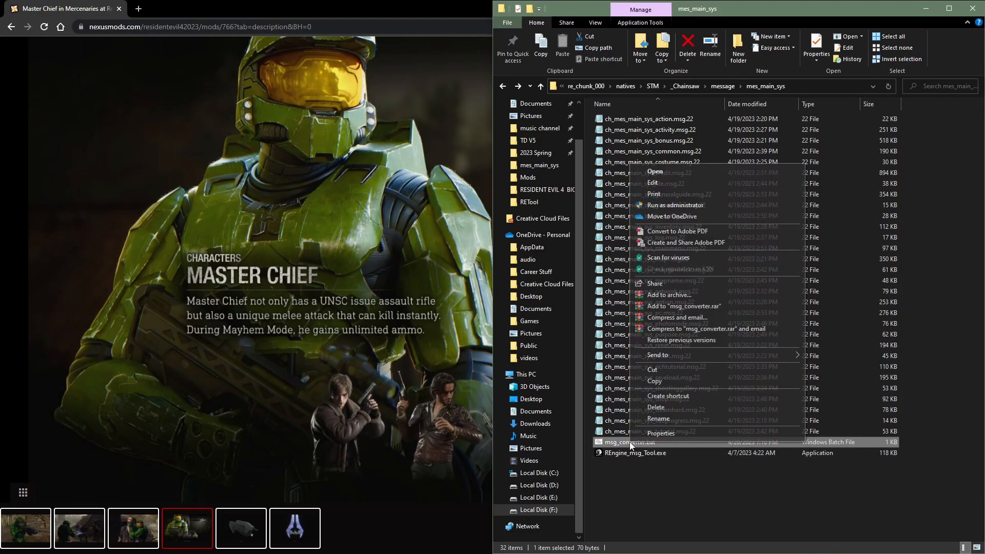
left_click(686, 181)
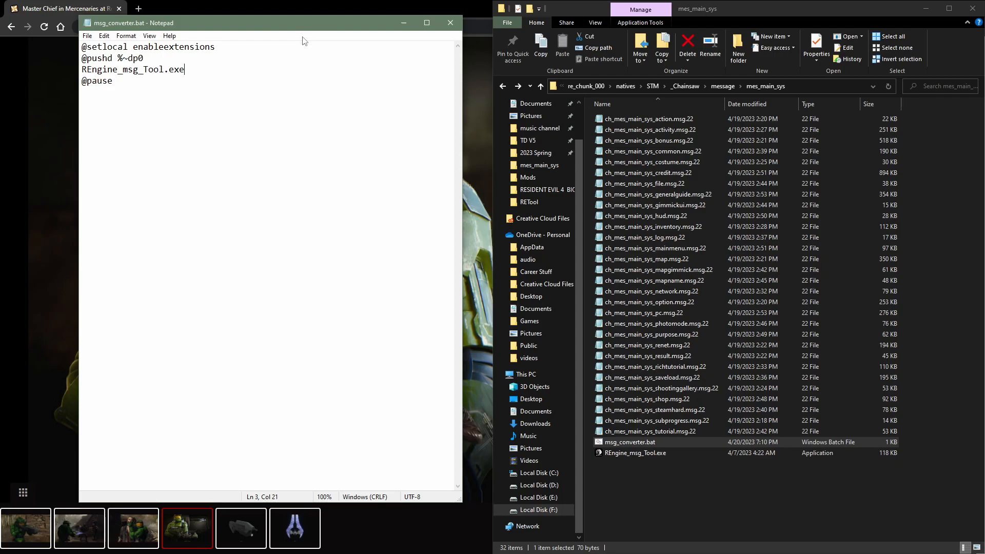
type("-e -lng")
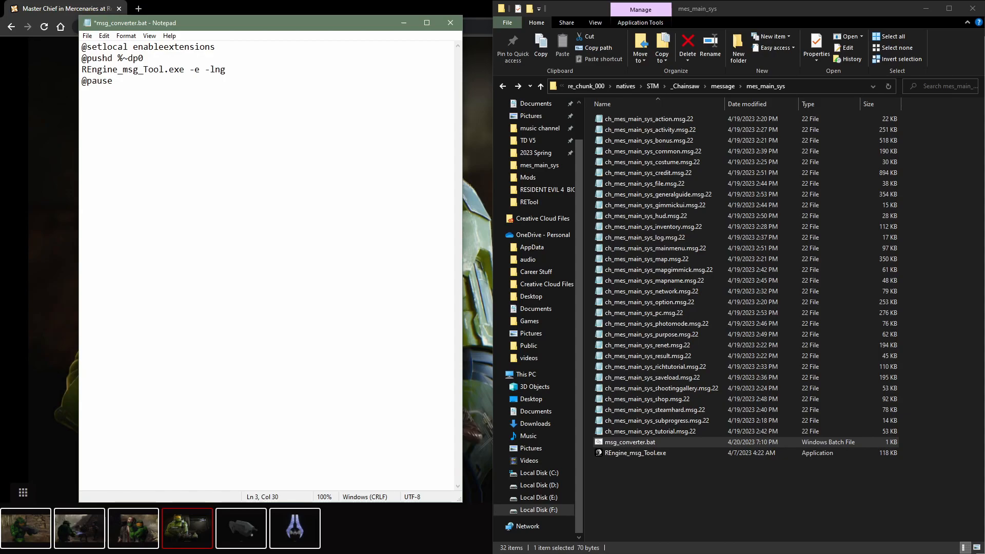
type("en")
Step: Copy the full file name ch_mes_main_sys_common.msg.22 to the end of the REngine_msg_Tool.exe line and save the batch file
left_click(669, 152)
right_click(665, 152)
left_click(712, 375)
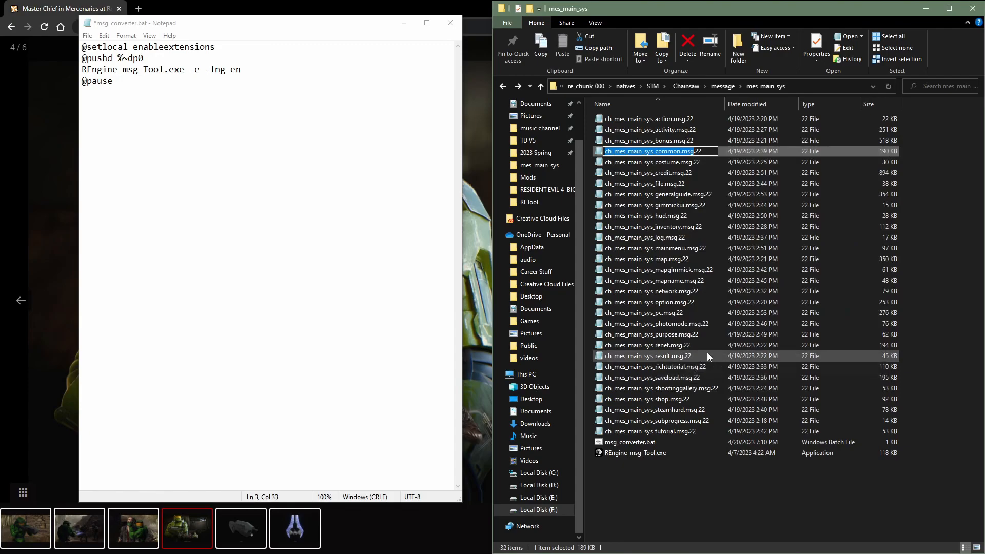
key("ctrl+a")
key("ctrl+c")
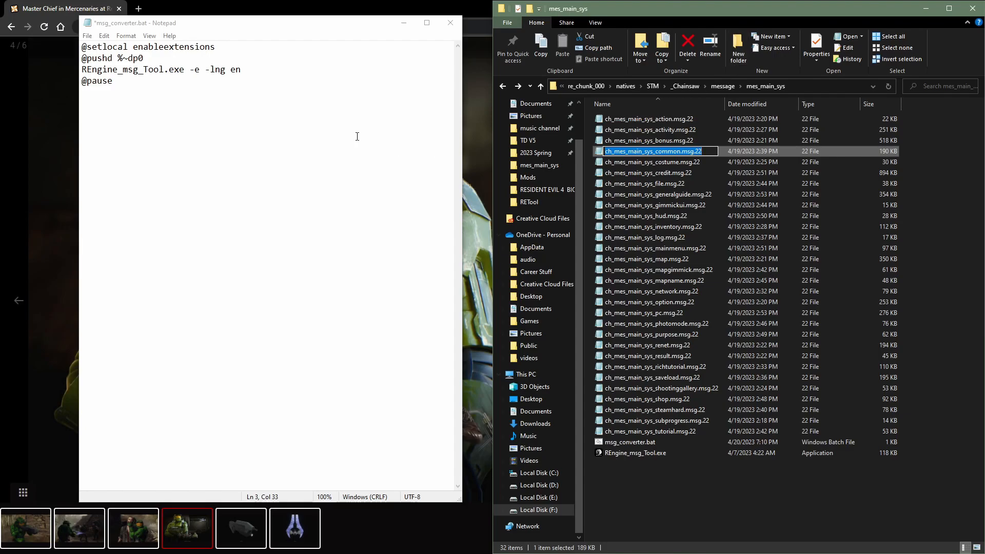
left_click(300, 71)
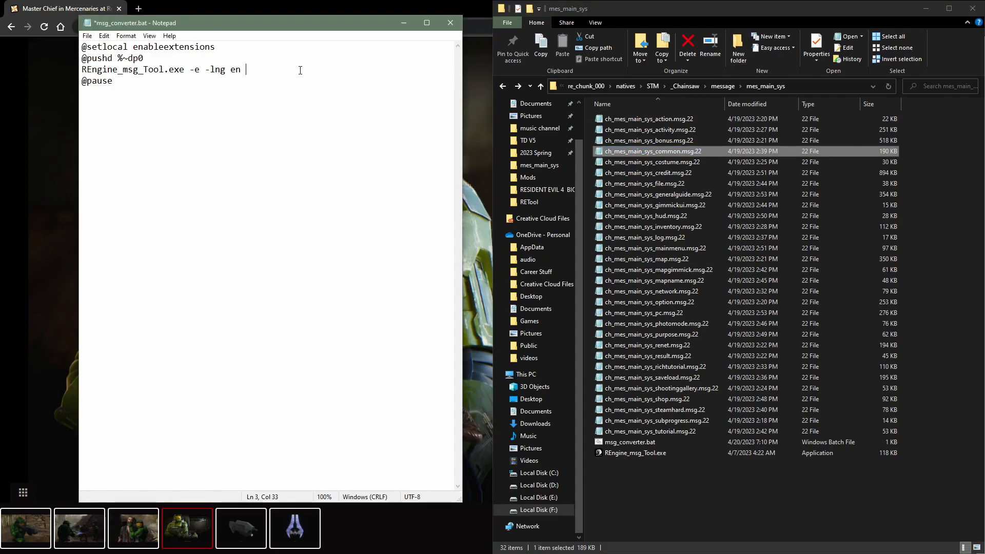
key("ctrl+v")
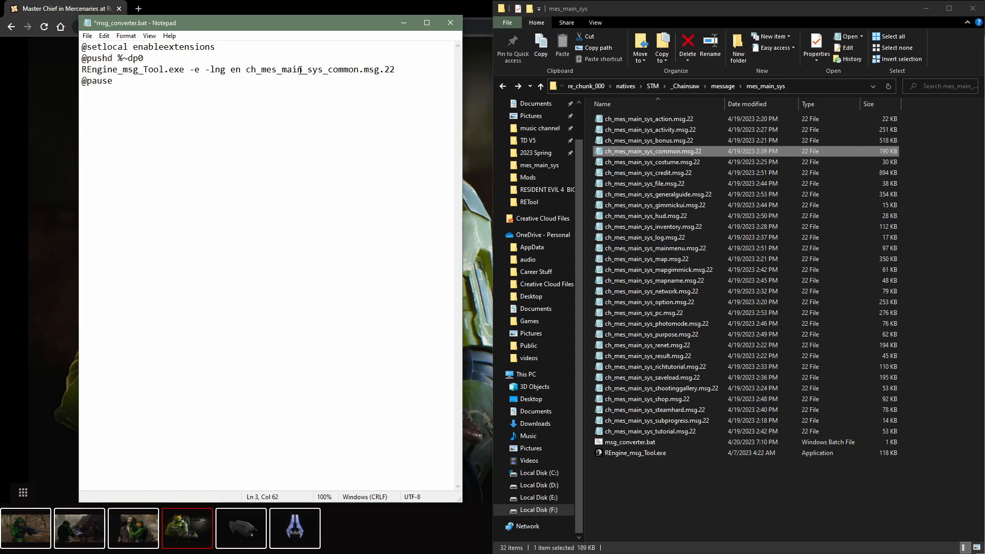
mouse_move(402, 74)
left_mouse_down()
mouse_move(81, 77)
mouse_move(401, 71)
left_mouse_up()
key("ctrl+s")
left_click(412, 99)
Step: Run msg_converter.bat to export the message file's English text, and close the console window
left_click(647, 459)
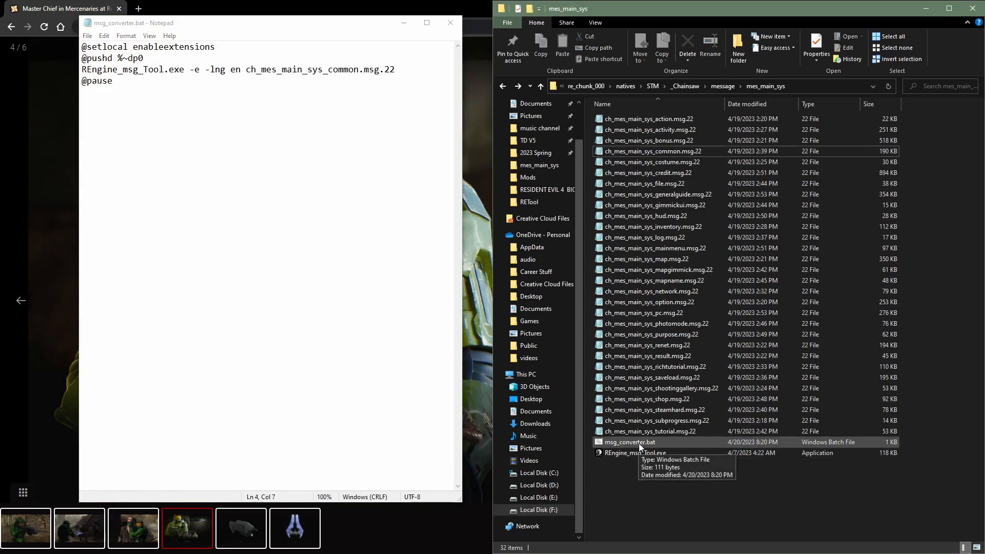
left_click(639, 443)
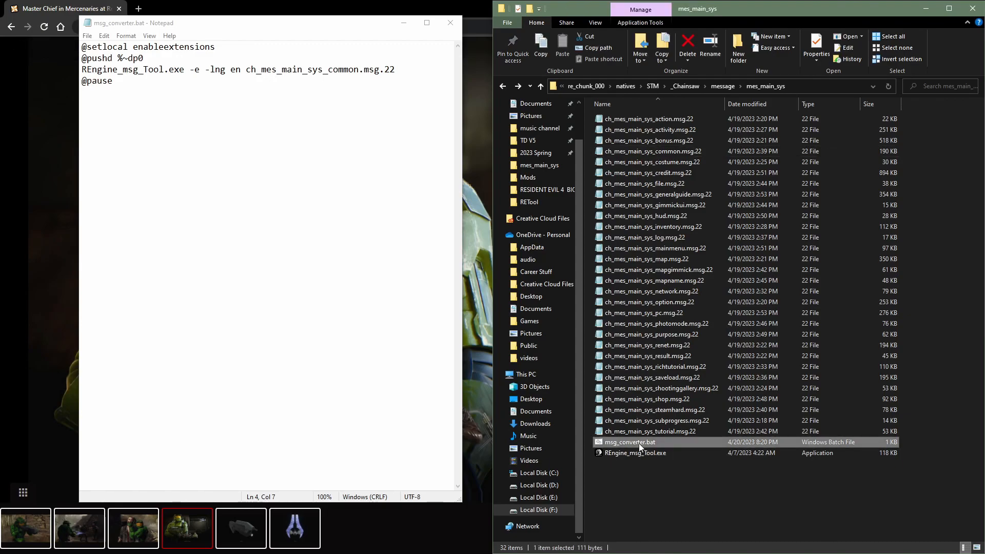
double_click(639, 444)
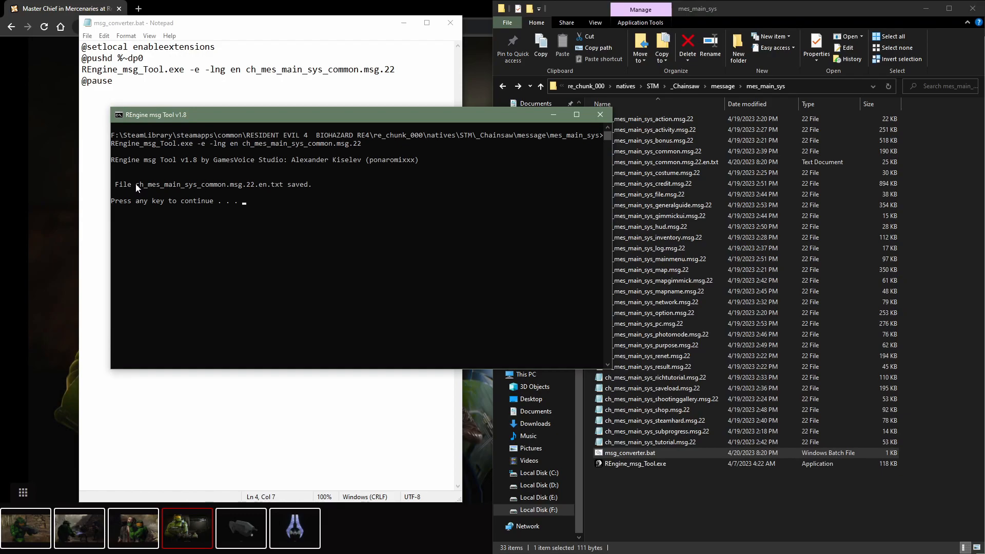
left_click(600, 115)
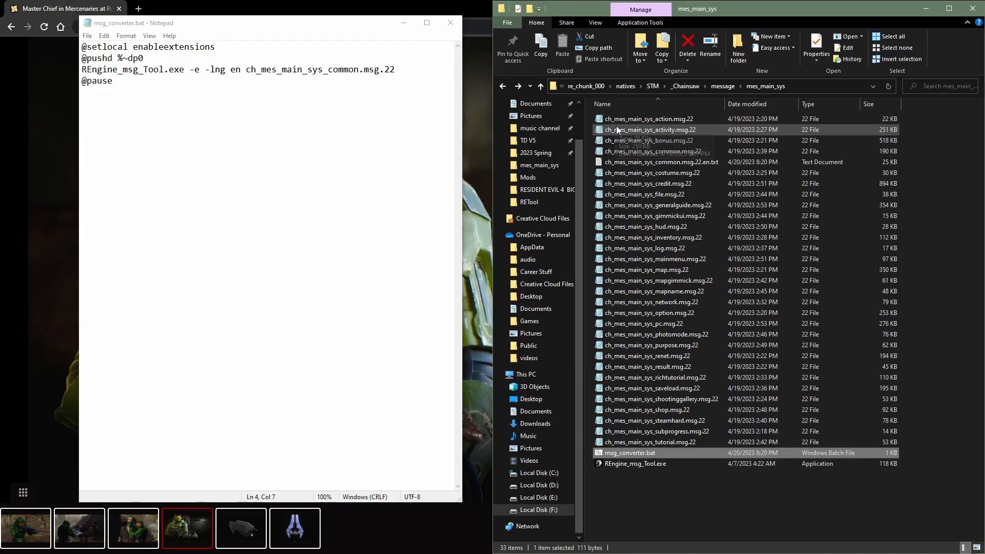
Step: Open the exported ch_mes_main_sys_common.msg.22.en.txt, look through its strings, and select the "Skip Cutscene" text in the second UI_EV_SKIP line
left_click(643, 152)
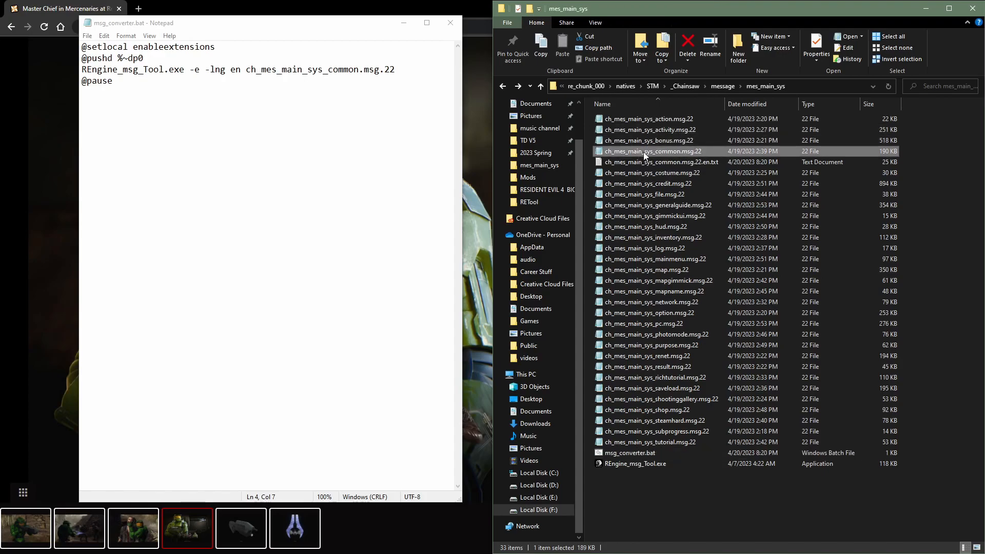
left_click(686, 163)
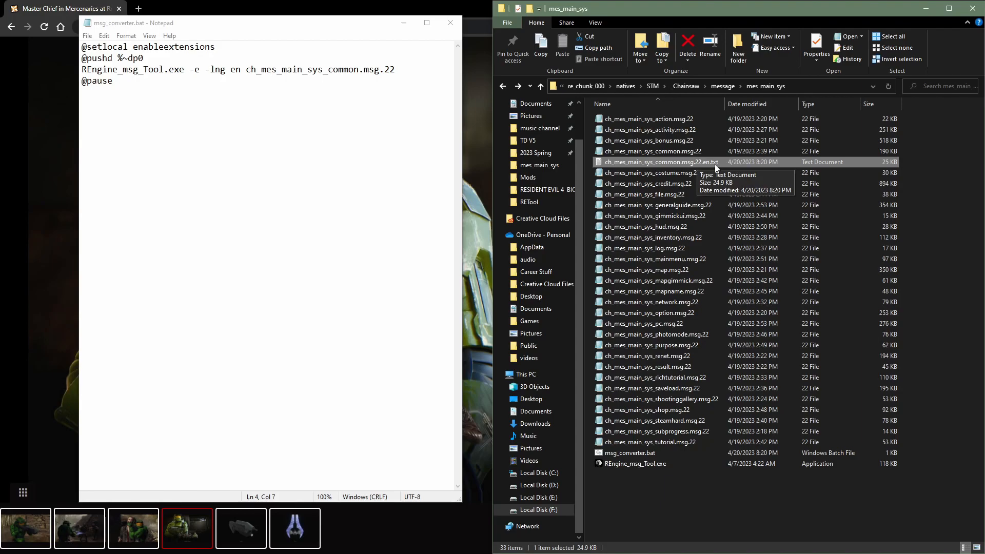
double_click(650, 169)
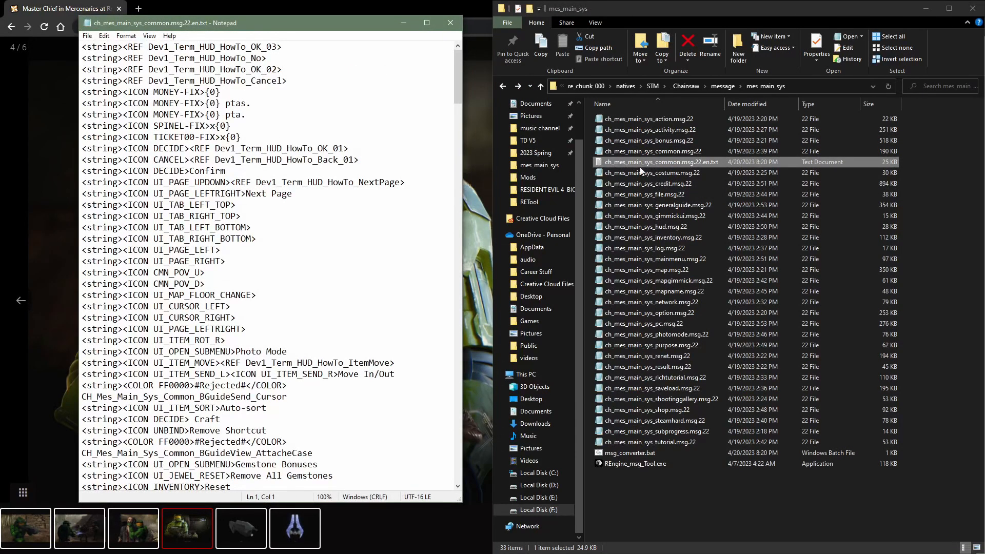
left_click_drag(458, 75, 458, 124)
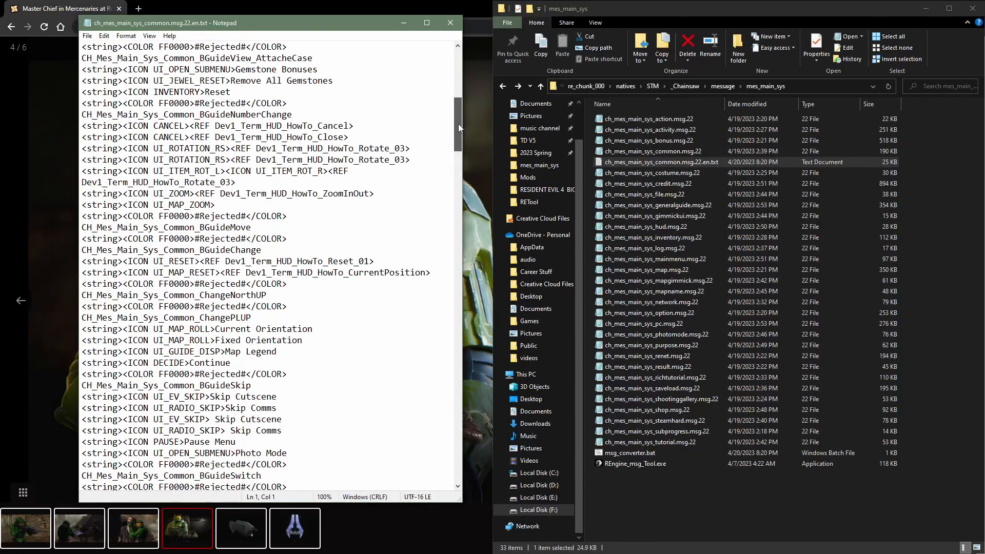
scroll(455, 130, "down", 1)
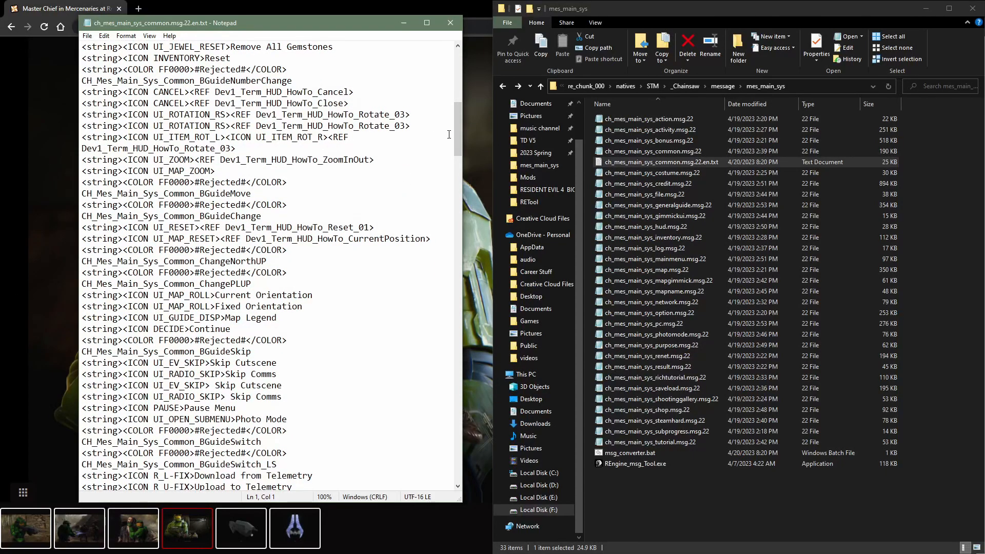
left_click_drag(457, 119, 461, 159)
scroll(454, 163, "up", 3)
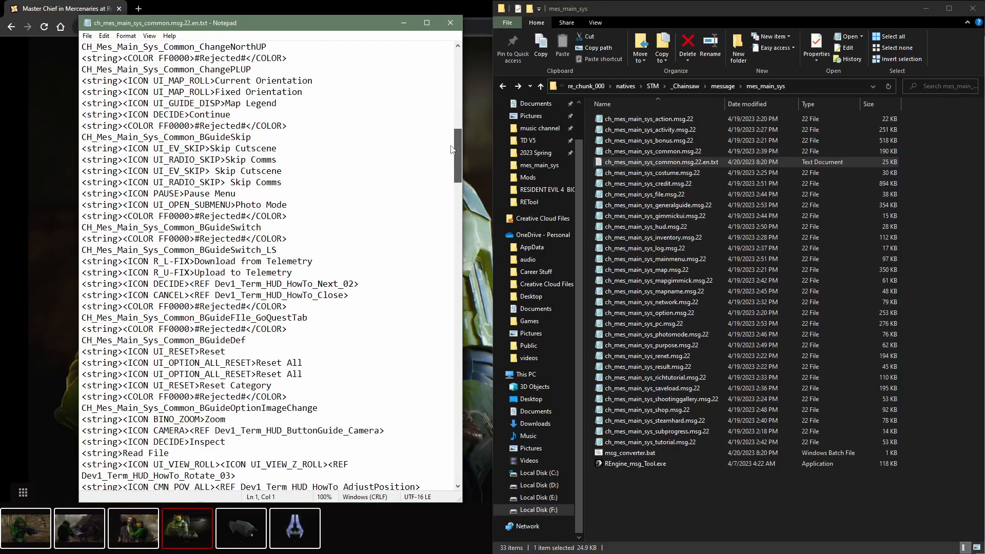
left_click_drag(291, 170, 215, 171)
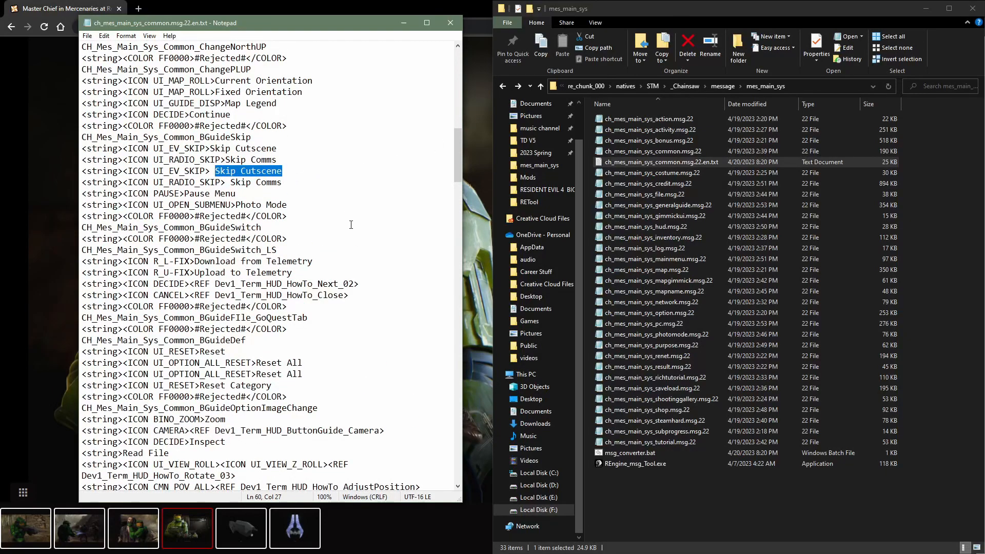
Step: Locate the difficulty names ASSISTED, STANDARD, HARDCORE and PROFESSIONAL in the exported English text
left_click_drag(308, 172, 226, 160)
left_click(313, 174)
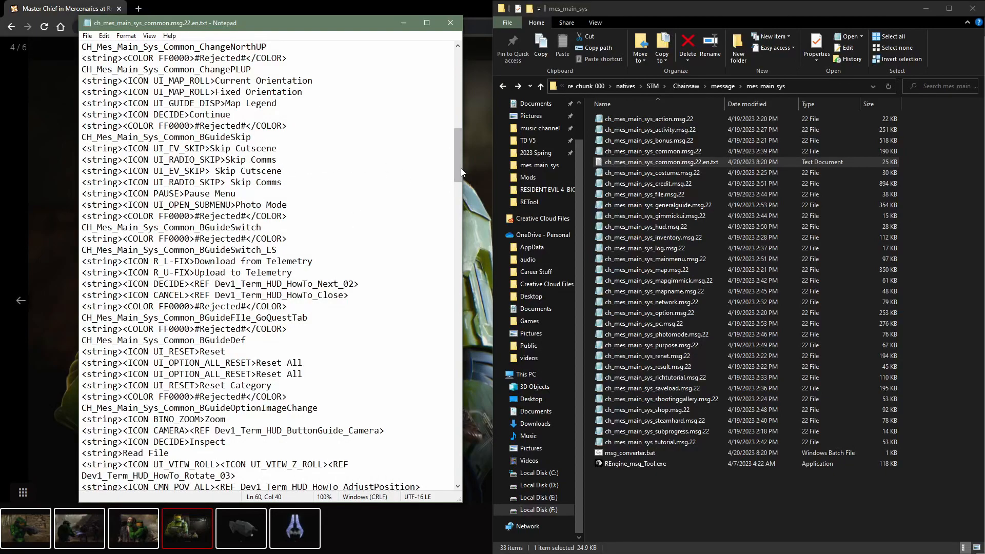
left_click_drag(459, 168, 419, 424)
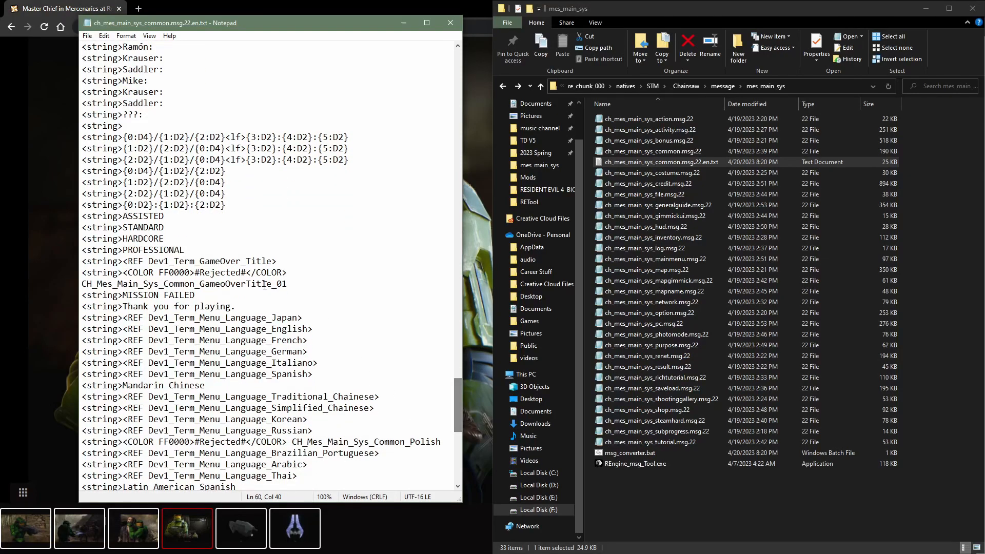
left_click(167, 227)
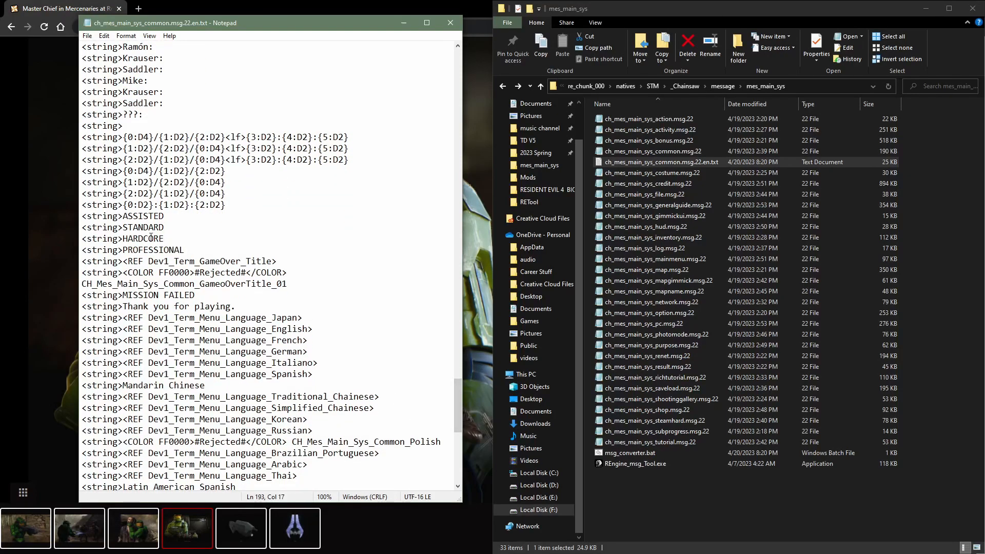
left_click_drag(123, 216, 167, 239)
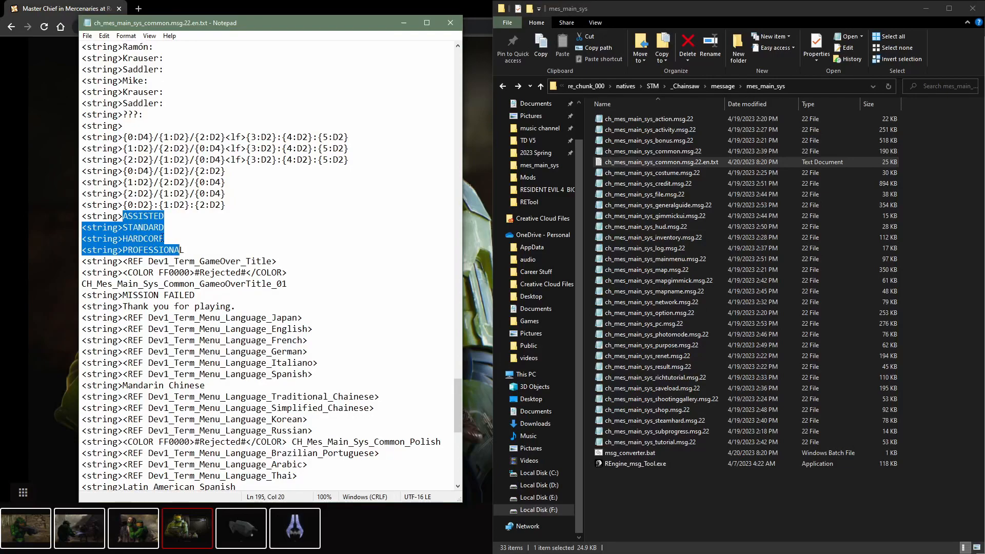
left_click(149, 227)
left_click(164, 250)
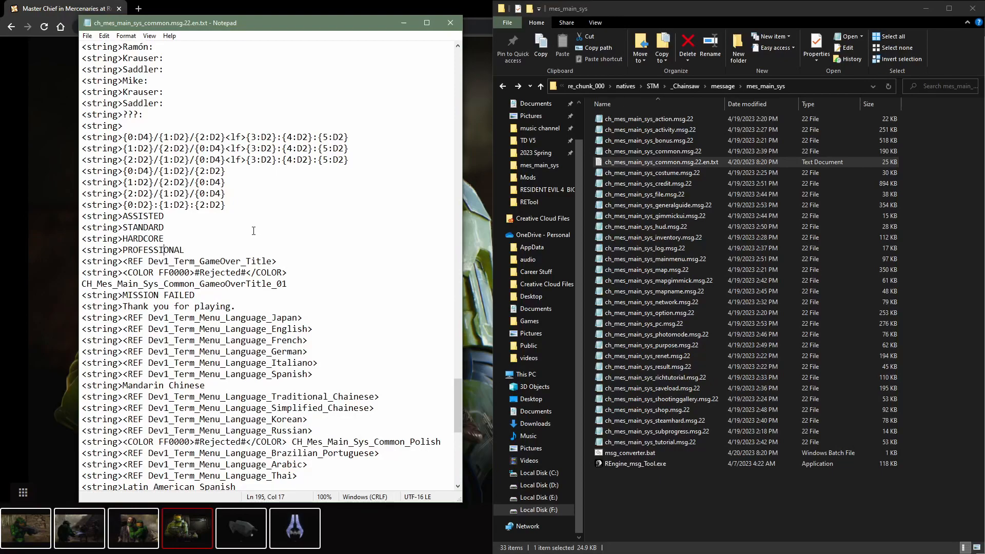
Step: Search the text file downward for "assisted" and close the search
left_click(337, 195)
key("ctrl+f")
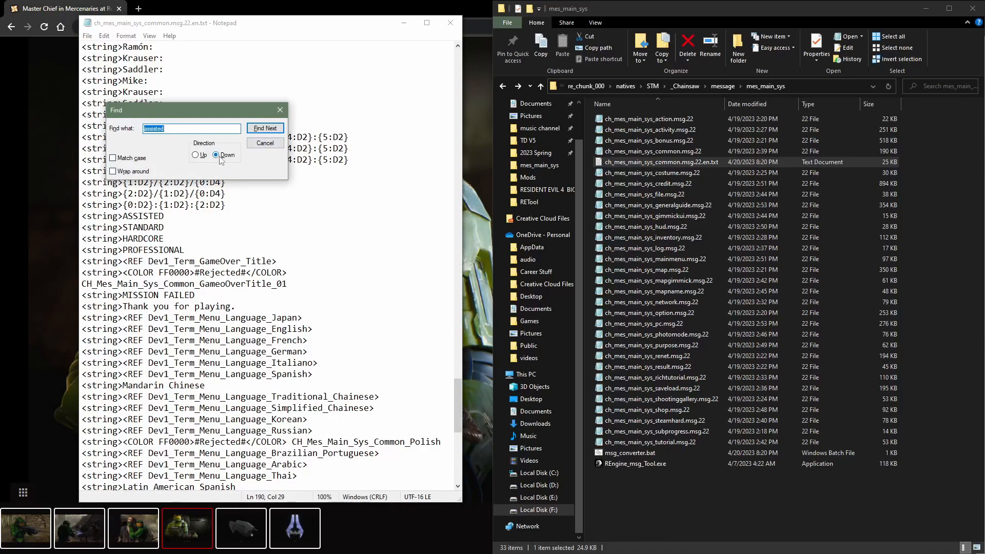
left_click(255, 132)
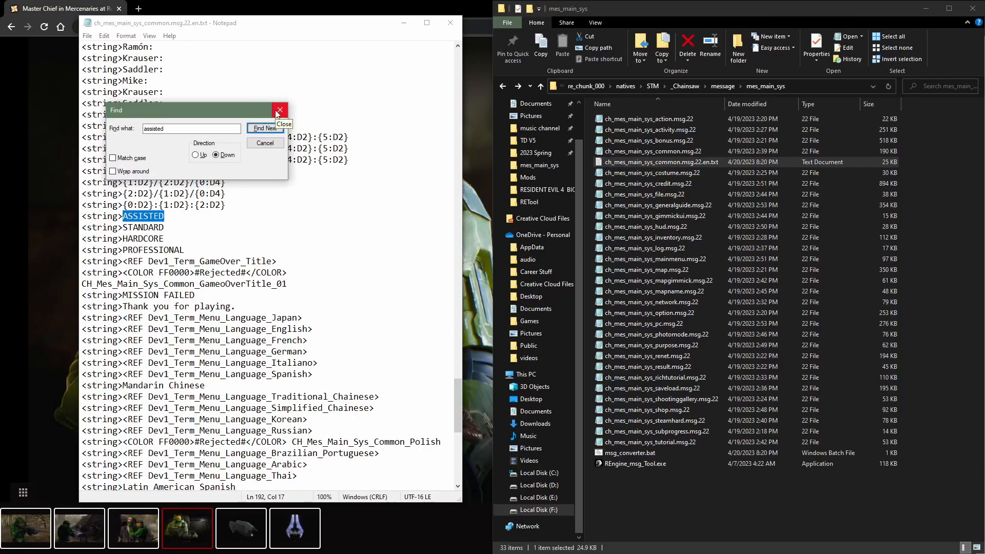
left_click(278, 111)
Step: Replace the difficulty name ASSISTED with "BITCH BABY" and STANDARD with "A GOOD TIME"
left_click(187, 221)
key("ctrl+shift+Left")
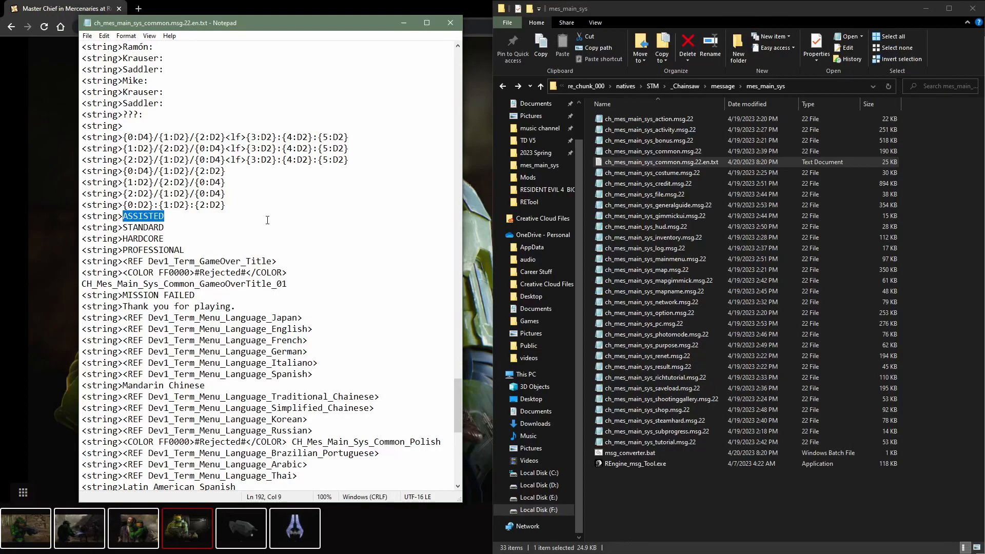
type("BITCH ")
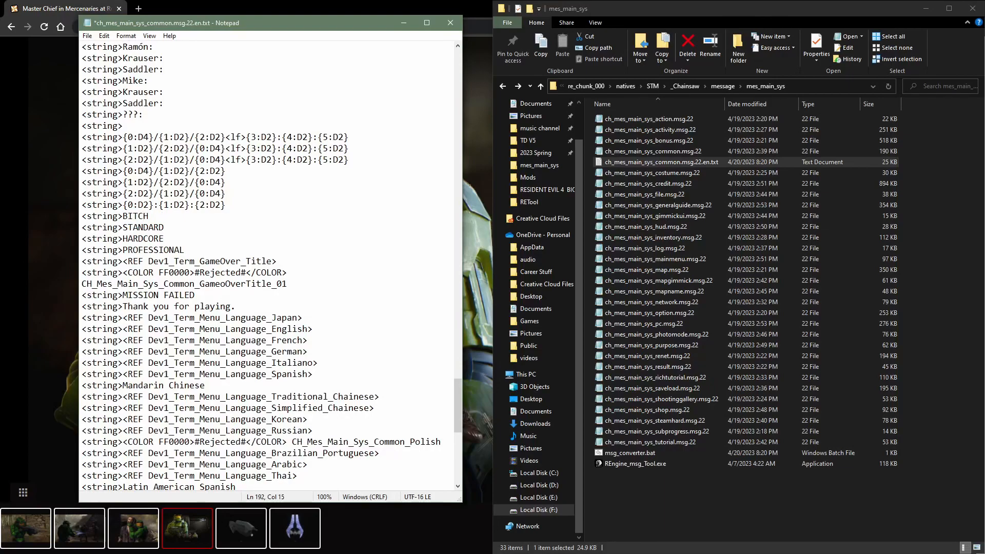
type("BABY")
left_click_drag(164, 227, 124, 230)
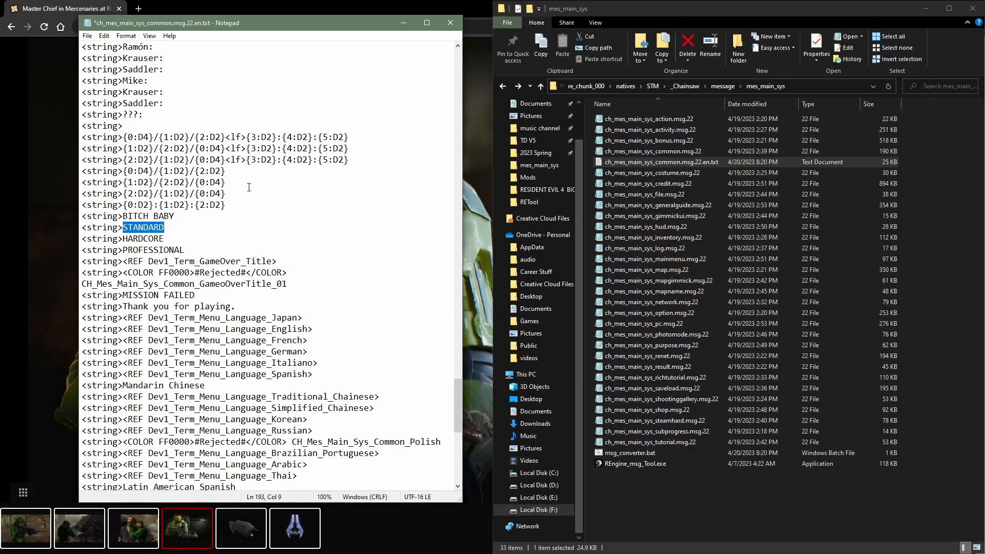
type("A GOOD TIME")
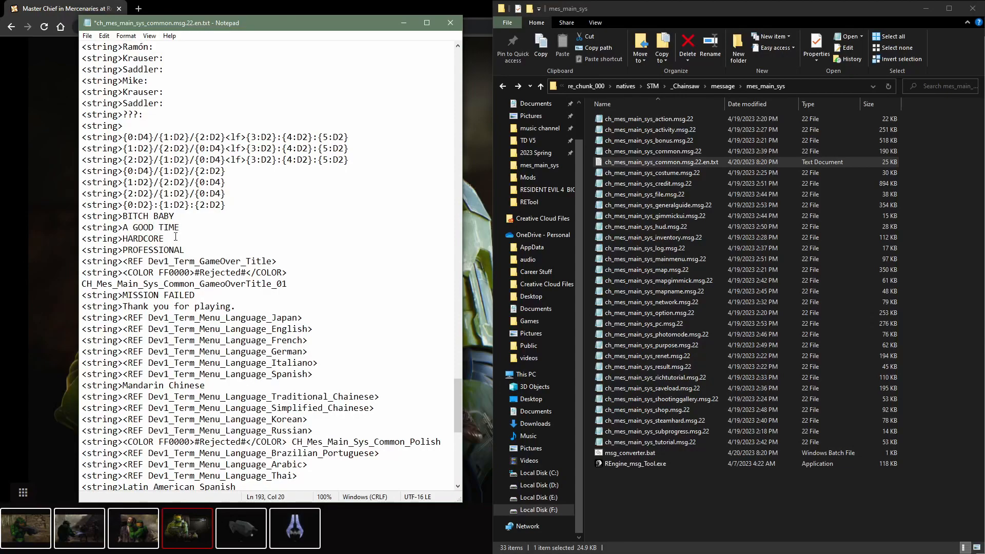
Step: Replace HARDCORE with "YOU'RE KILL ME" and PROFESSIONAL with "PURE FUCKIN BULLSHIT", and save the text file
left_click_drag(175, 239, 123, 239)
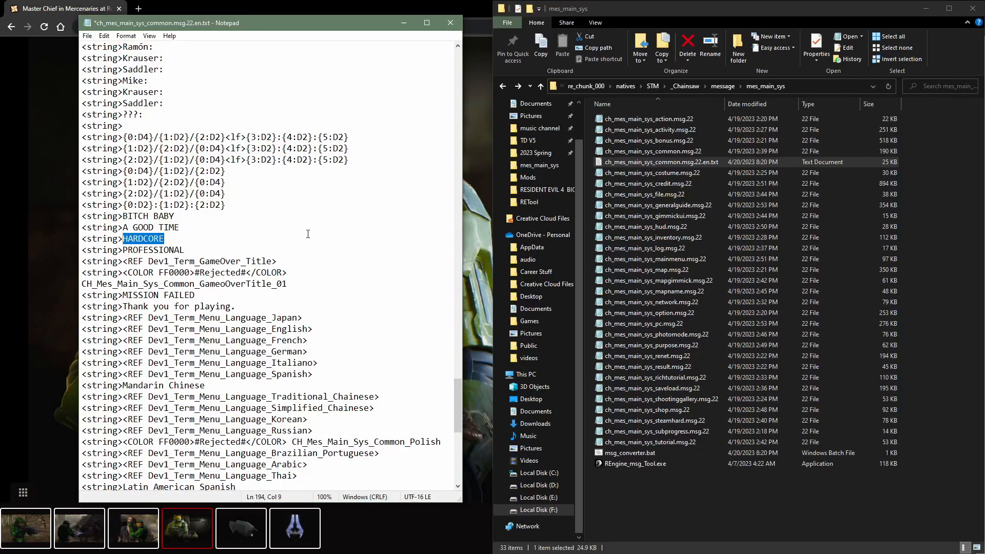
type("YOUR")
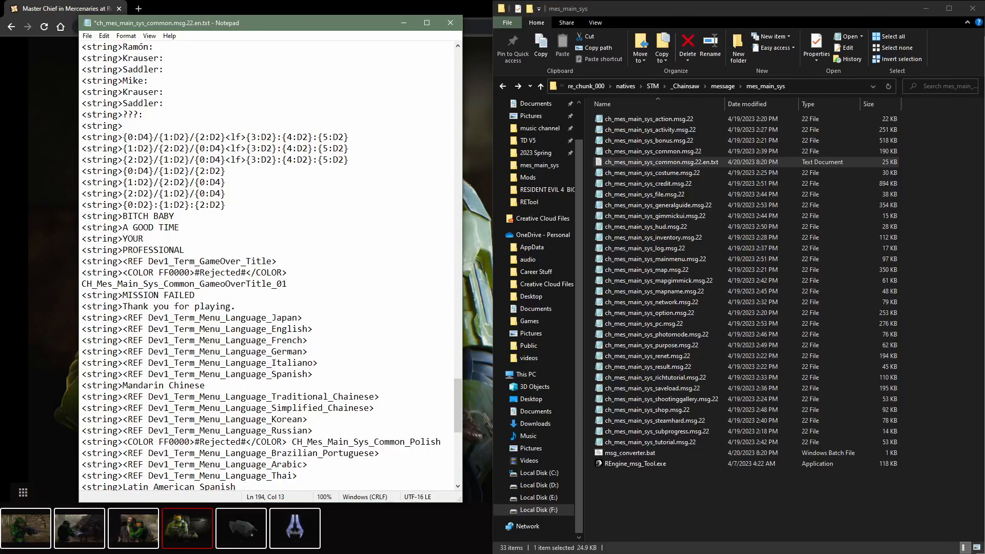
key("BackSpace")
type("'RE KILL ME")
left_click_drag(191, 251, 124, 250)
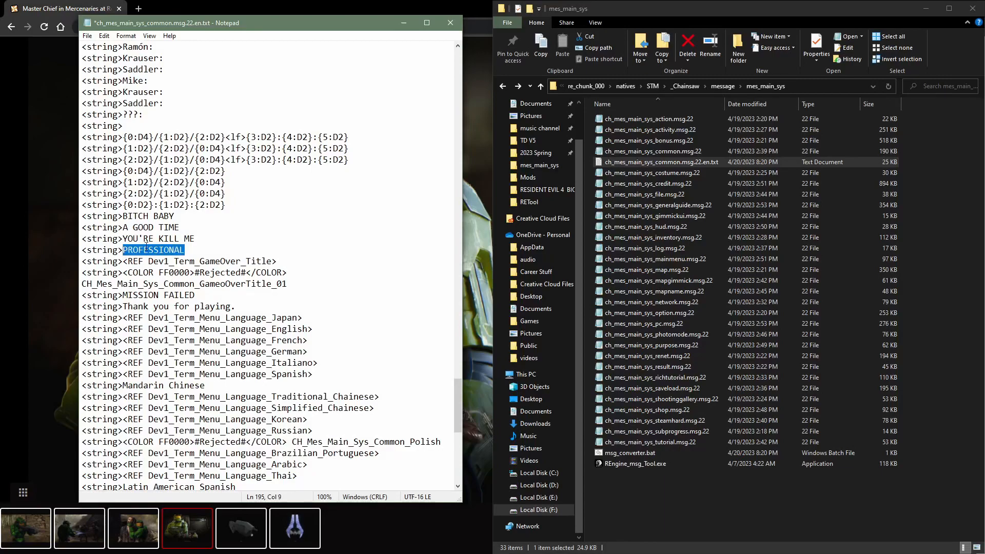
type("PURE")
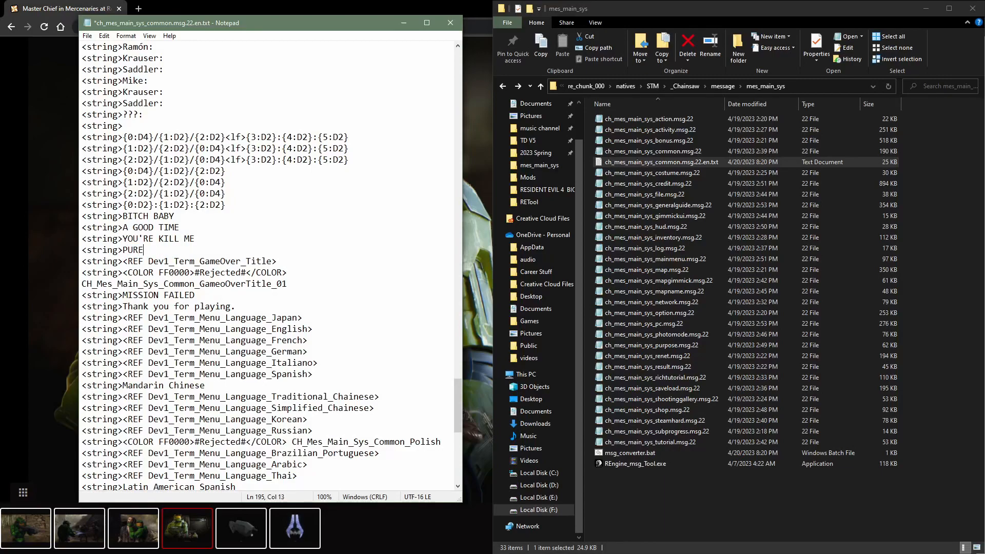
type(" FUCKIN BULLSHIT")
left_click(218, 242)
key("ctrl+s")
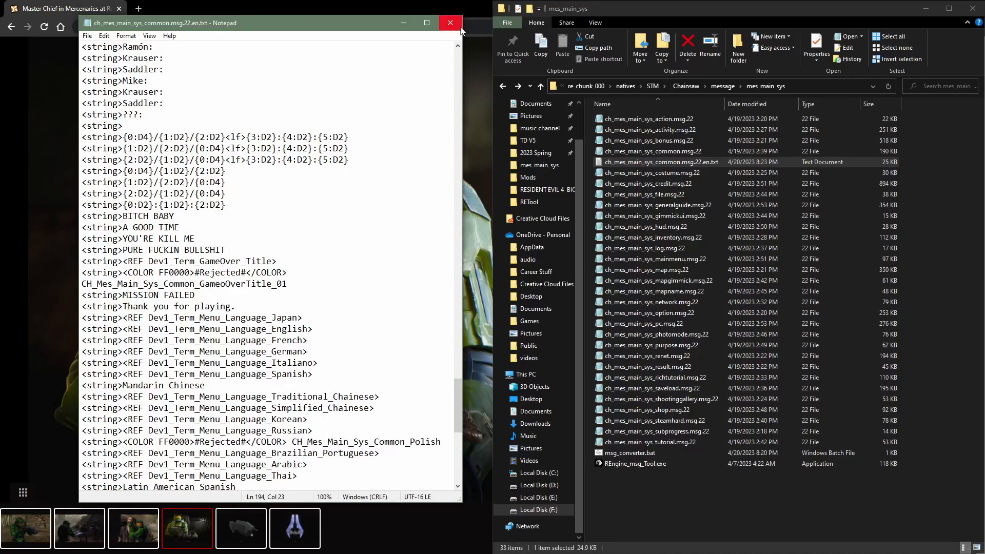
Step: Close the text file, change the -e argument to -i in msg_converter.bat, and save the batch file
left_click(451, 23)
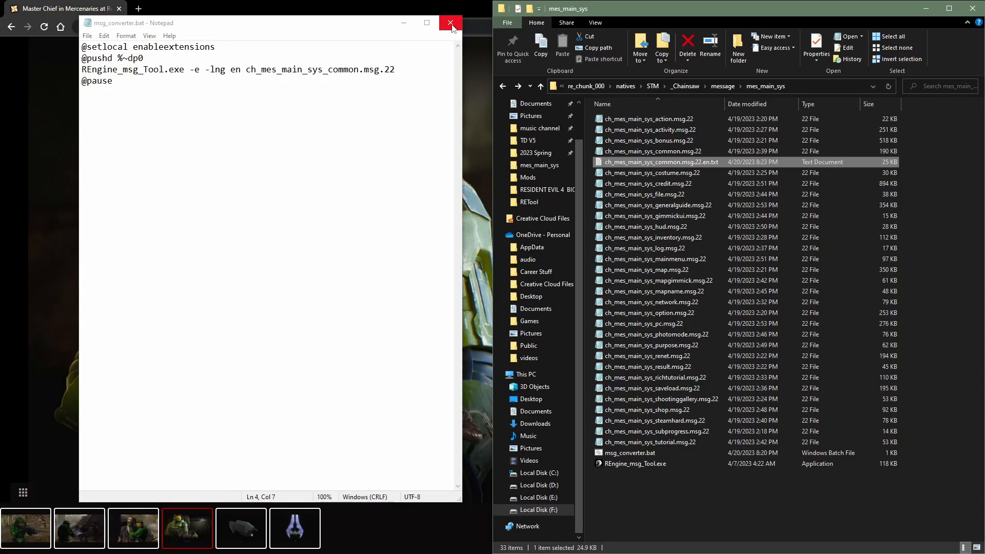
left_click(242, 68)
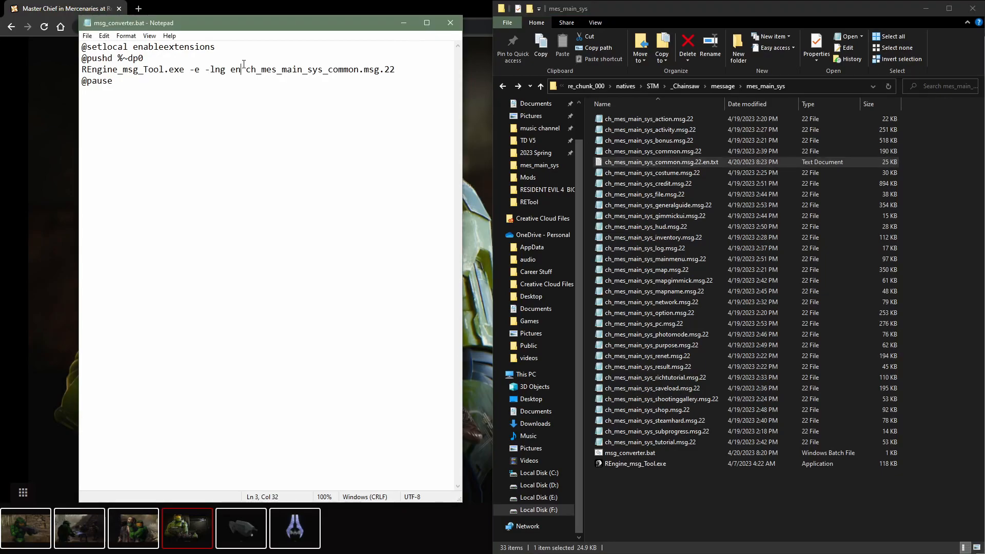
left_click(201, 71)
key("BackSpace")
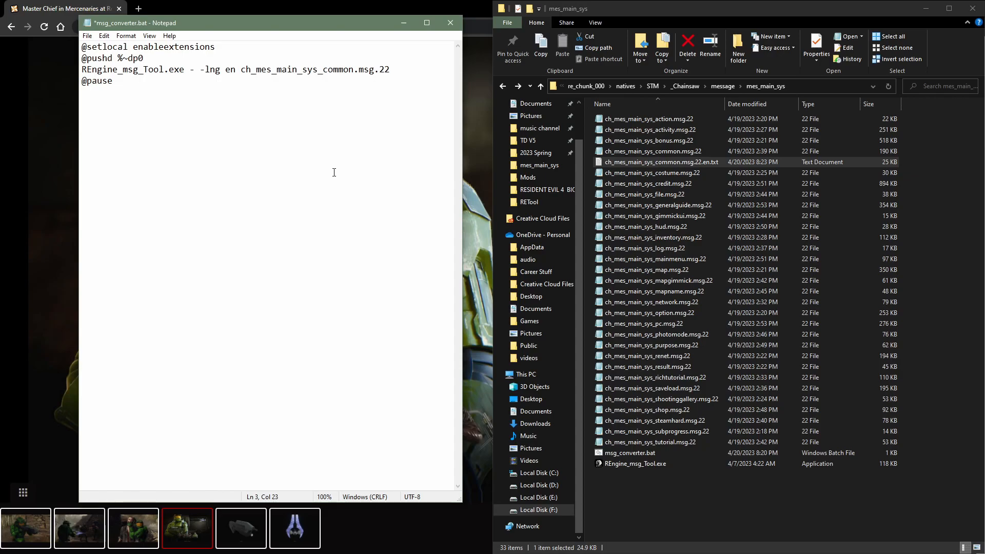
type("i")
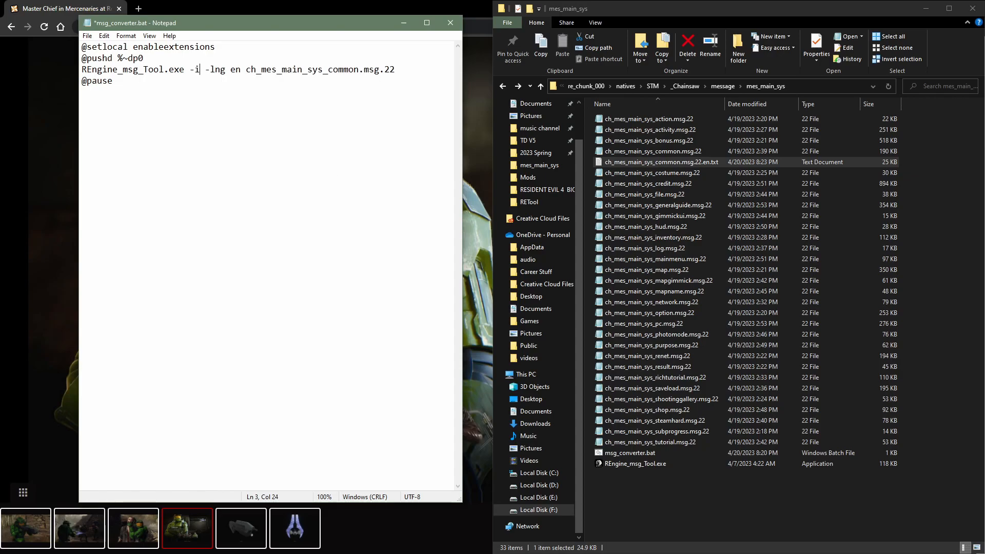
left_click(407, 66)
key("ctrl+s")
Step: Run msg_converter.bat to import the edited English text into a new message file, and close the console window
left_click(672, 485)
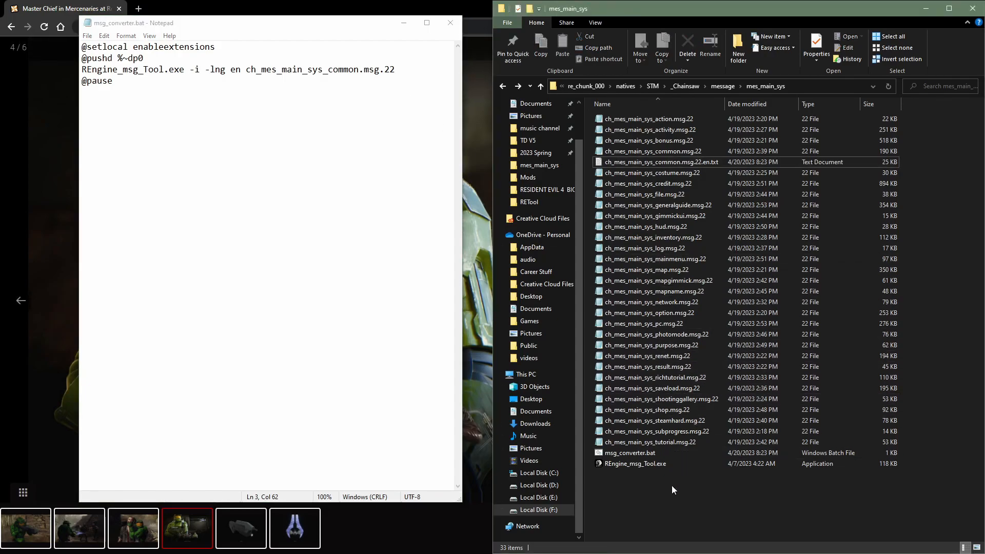
left_click(616, 455)
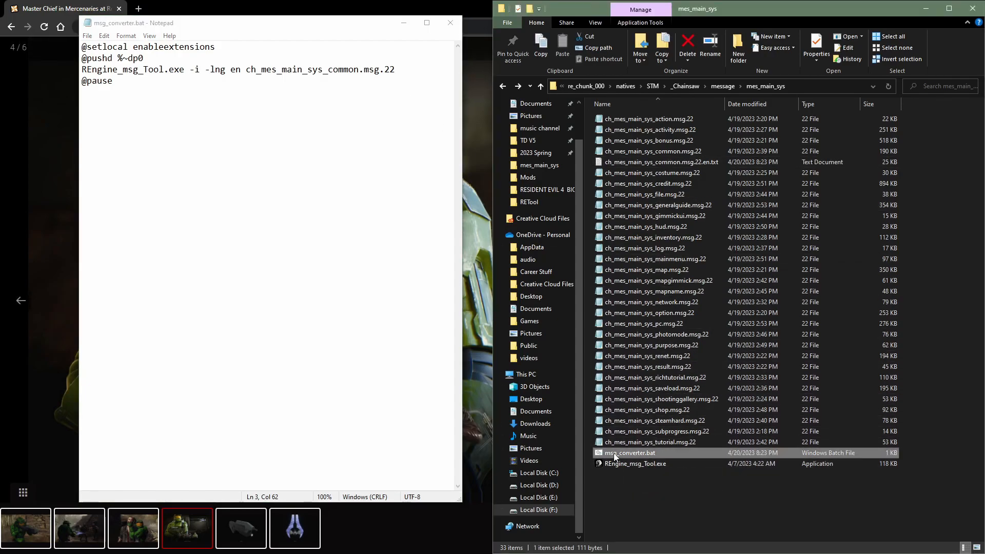
double_click(615, 454)
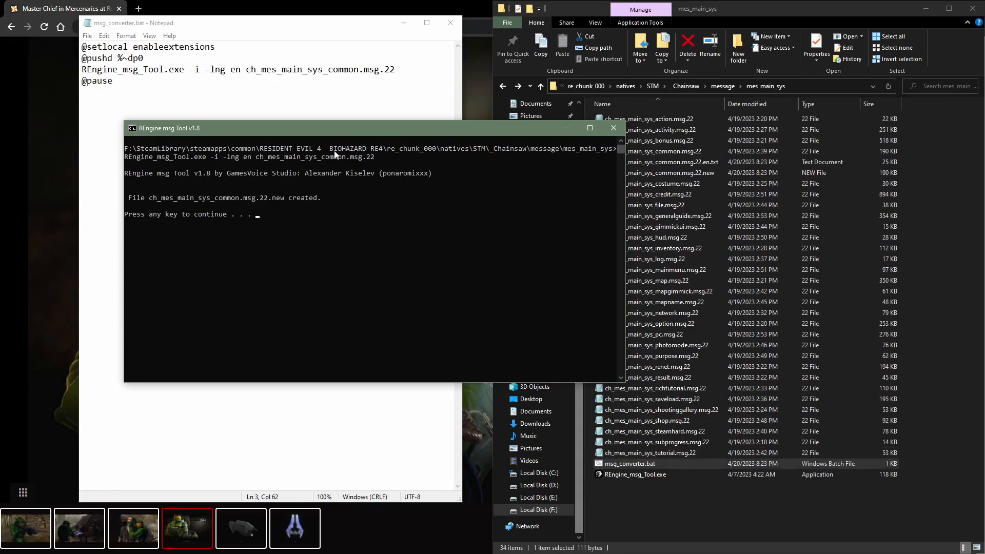
left_click_drag(338, 130, 330, 138)
left_click_drag(149, 207, 284, 213)
left_click(604, 136)
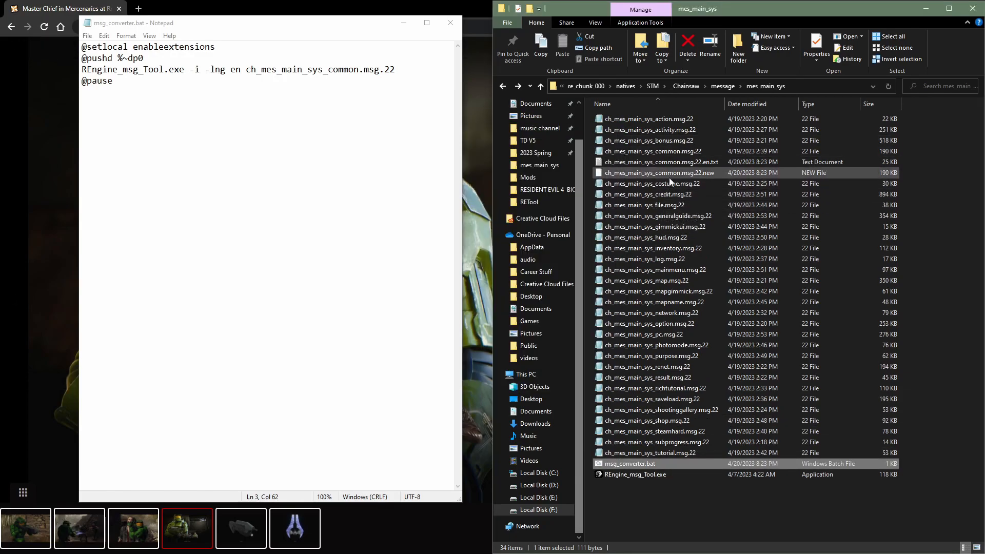
Step: Select ch_mes_main_sys_common.msg.22.new, and open the Mods folder under fluffymod\Games\RE4R
left_click(641, 173)
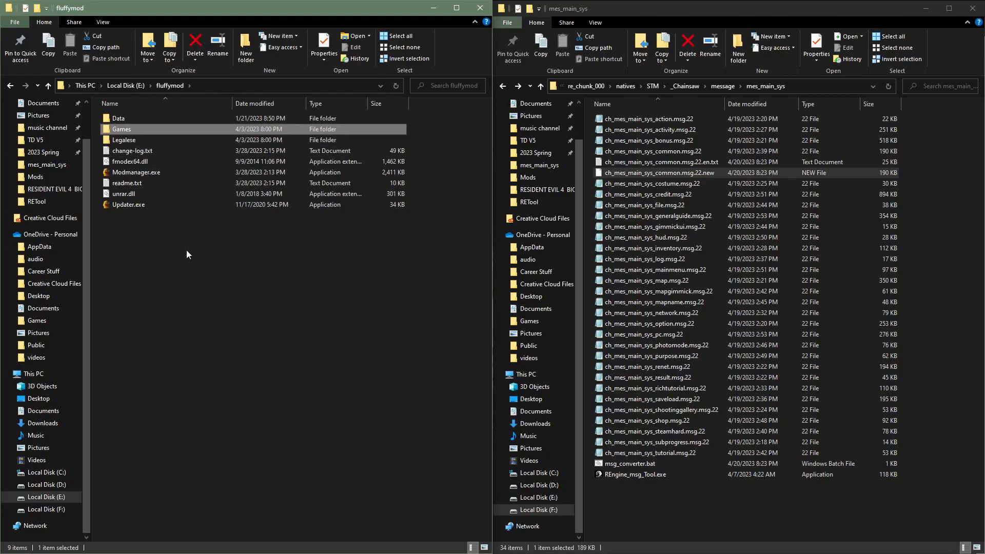
double_click(142, 129)
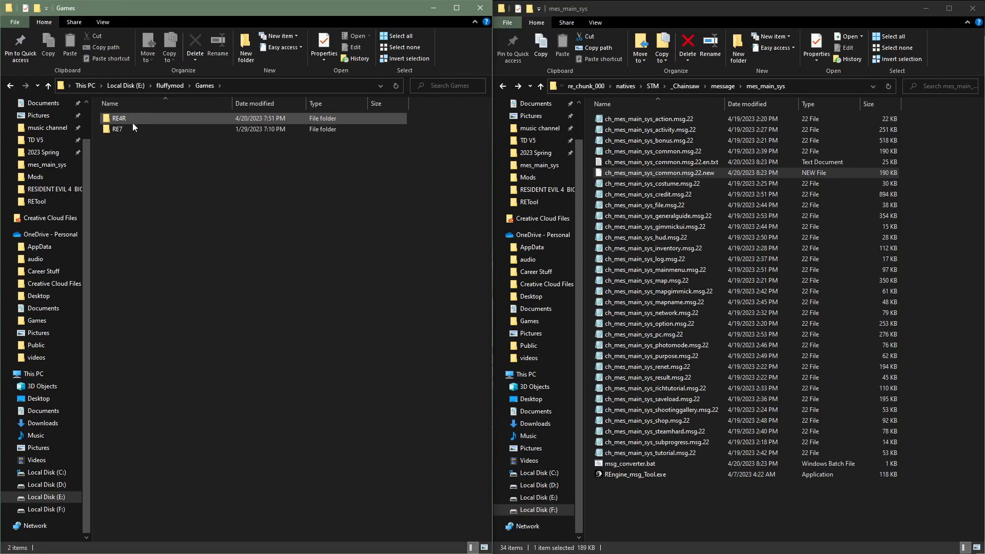
double_click(133, 117)
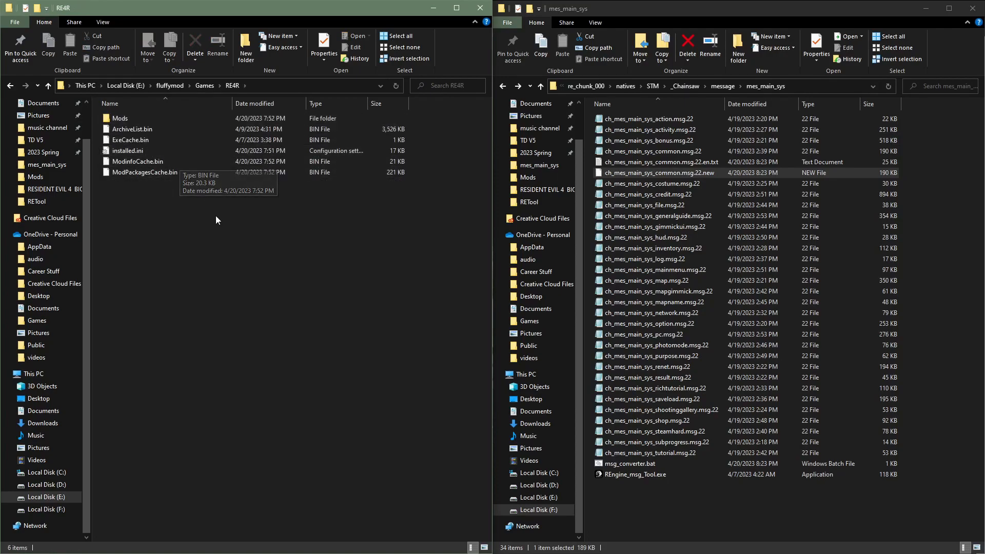
double_click(164, 118)
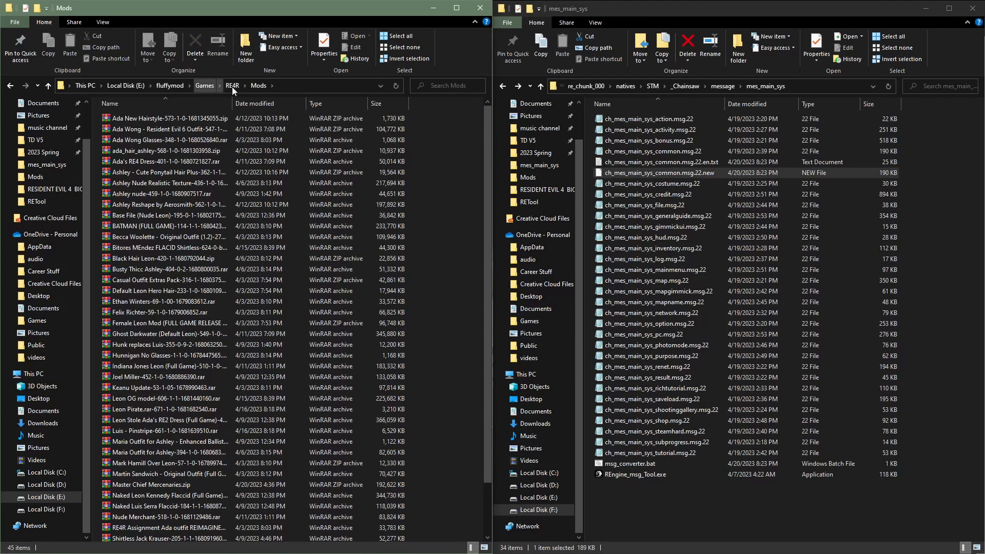
Step: Create a folder named "Honest Difficulties" in the Mods folder and open it
left_click(246, 56)
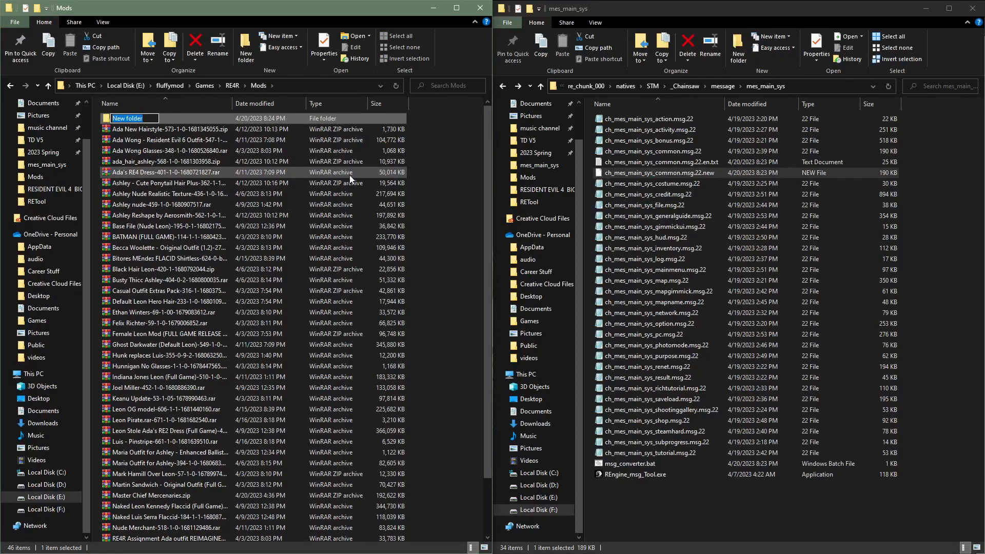
type("Honest Difficulties")
key("Return")
double_click(146, 116)
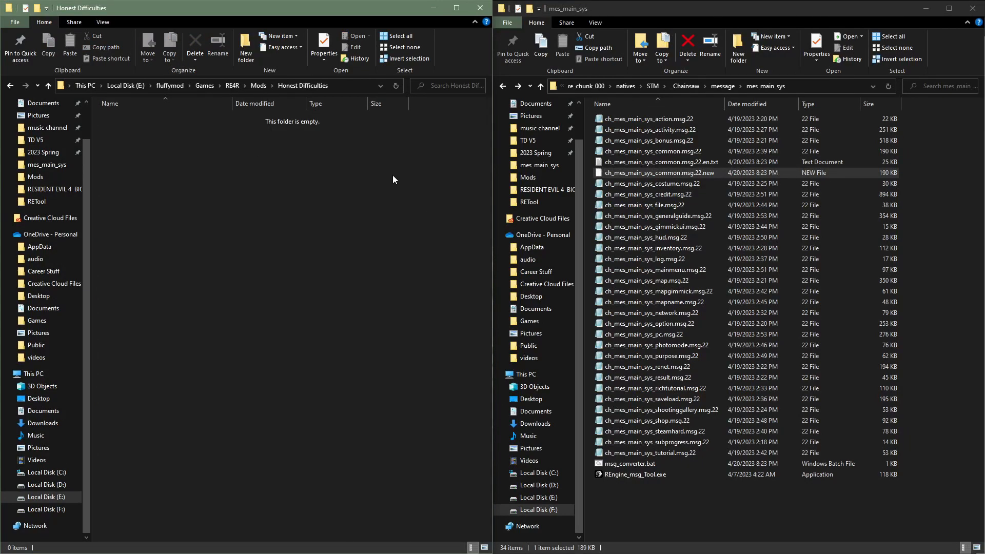
Step: Create a folder named "natives" inside Honest Difficulties and open it
left_click(251, 51)
key("BackSpace")
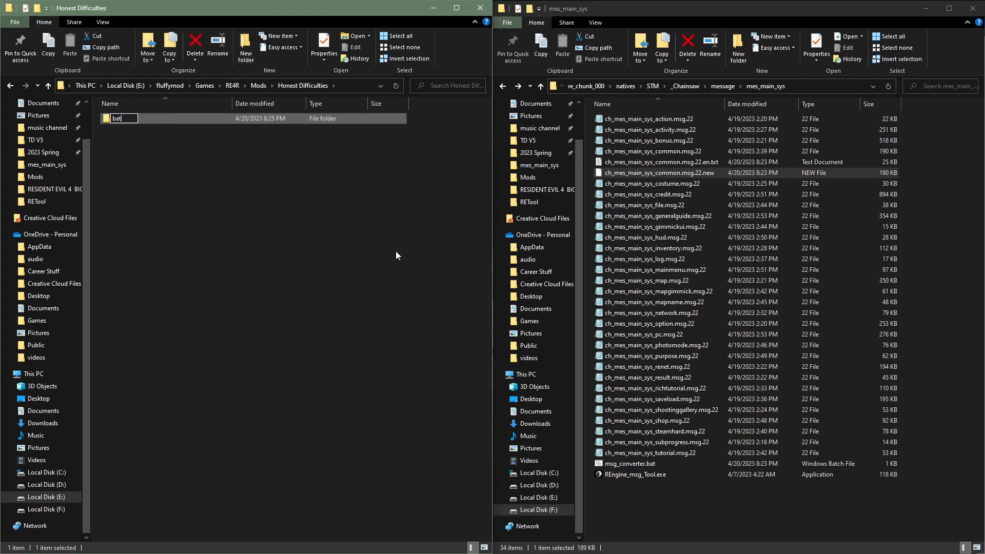
type("natives")
key("Return")
key("Return")
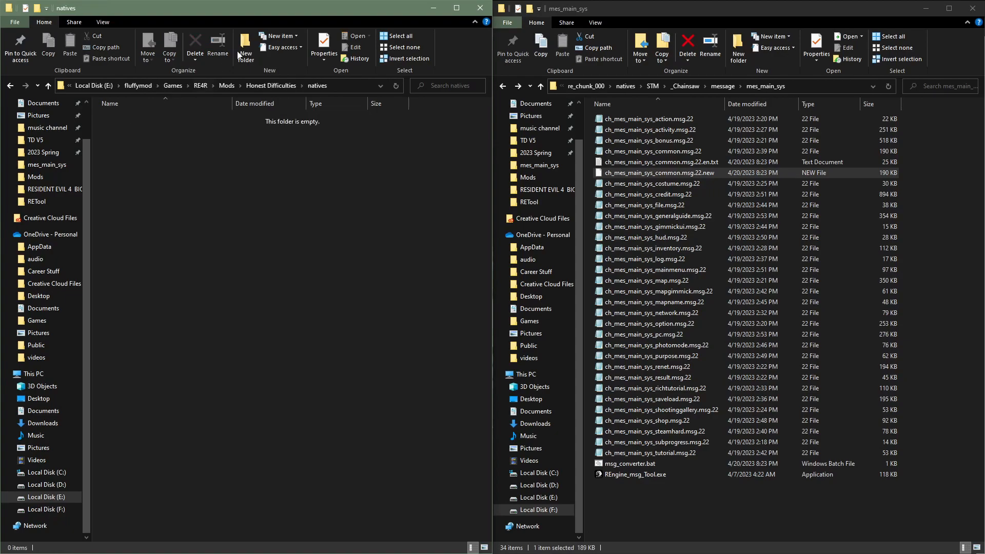
Step: Create a folder named "STM" inside the natives folder and open it
left_click(244, 50)
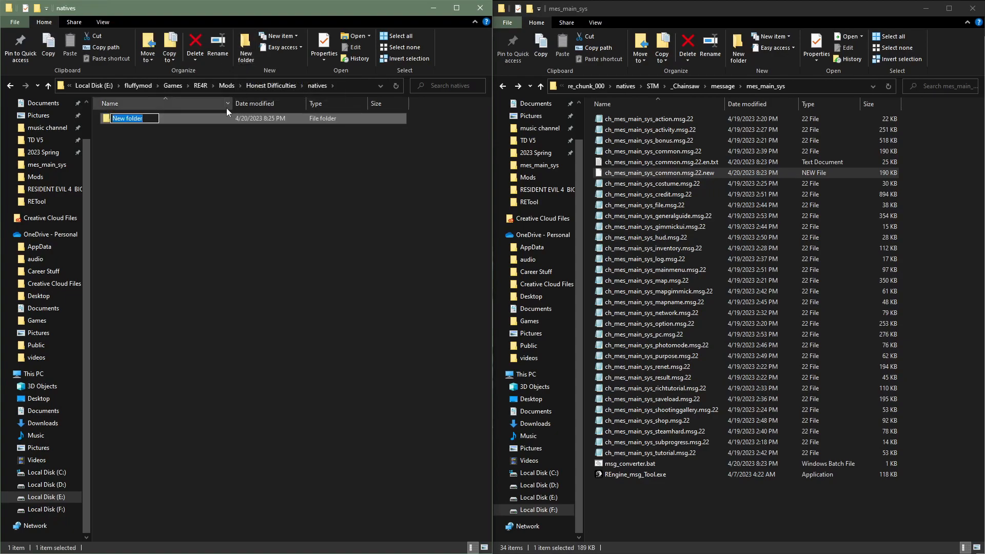
type("STM")
key("Return")
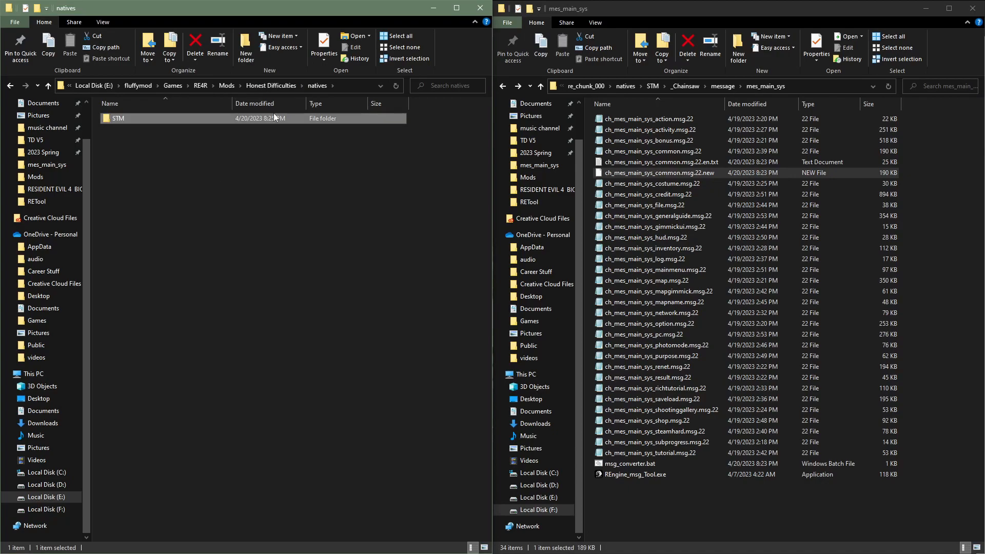
key("Return")
Step: Create a folder named "_Chainsaw" inside STM and open it
left_click(246, 48)
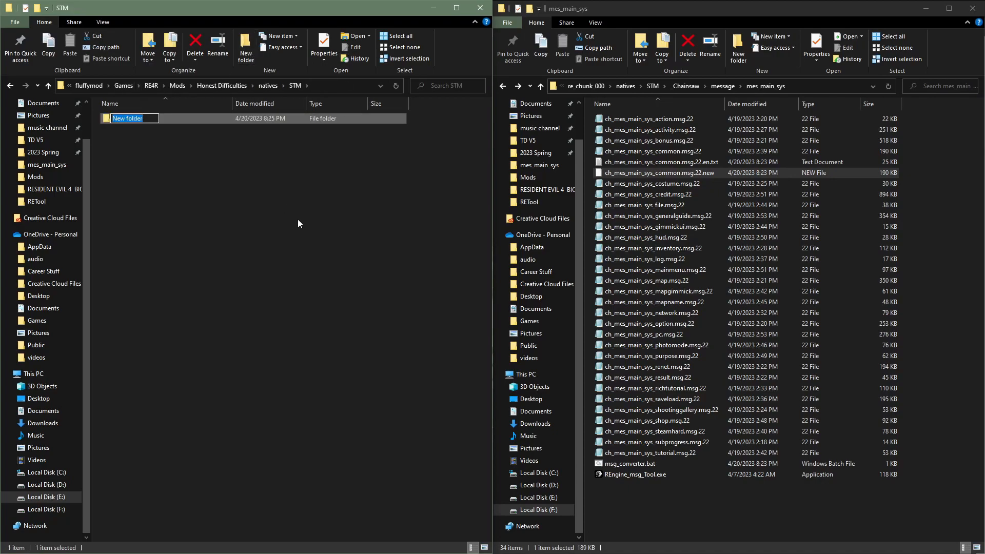
type("_Chainsaw")
key("Return")
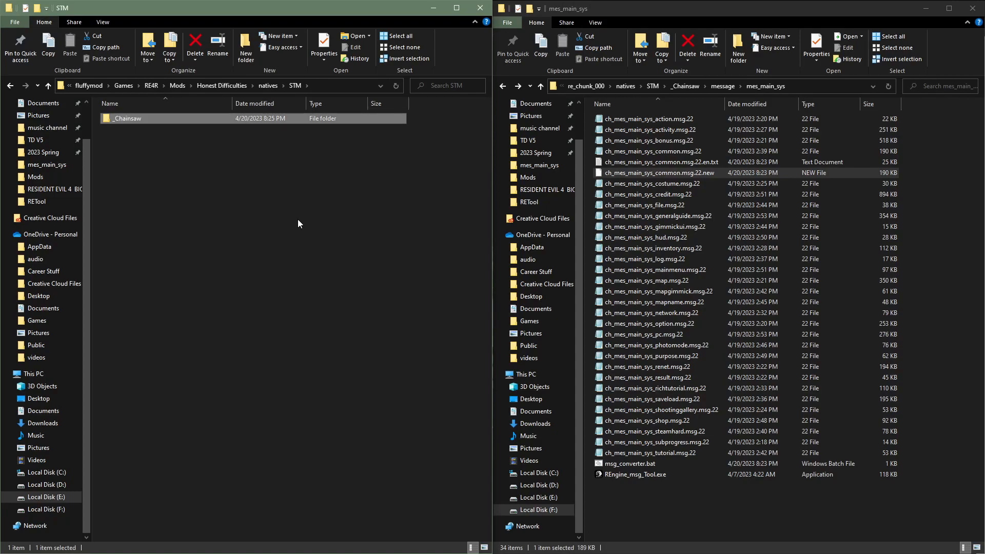
double_click(128, 121)
Step: Create a folder named "message" inside _Chainsaw and open it
left_click(245, 49)
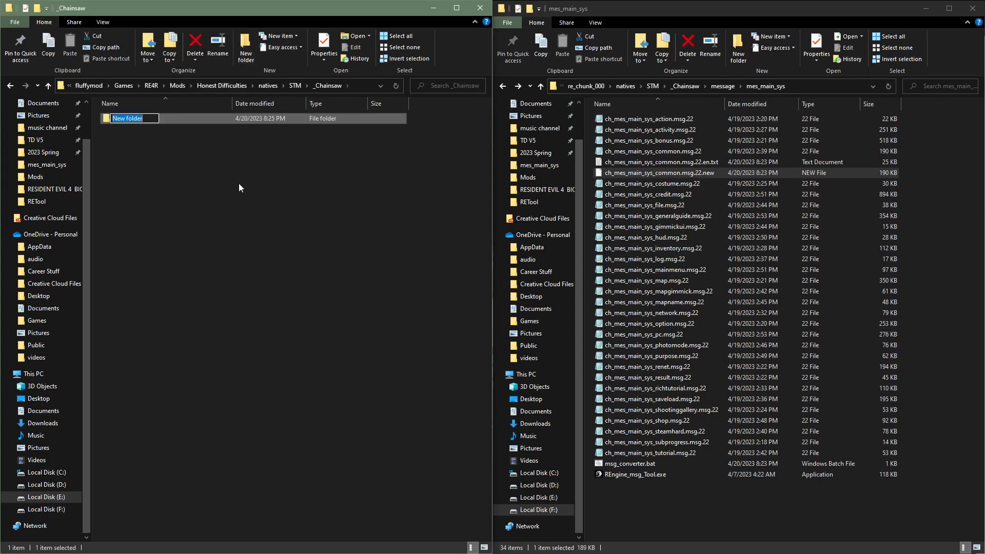
type("message")
key("Return")
double_click(167, 119)
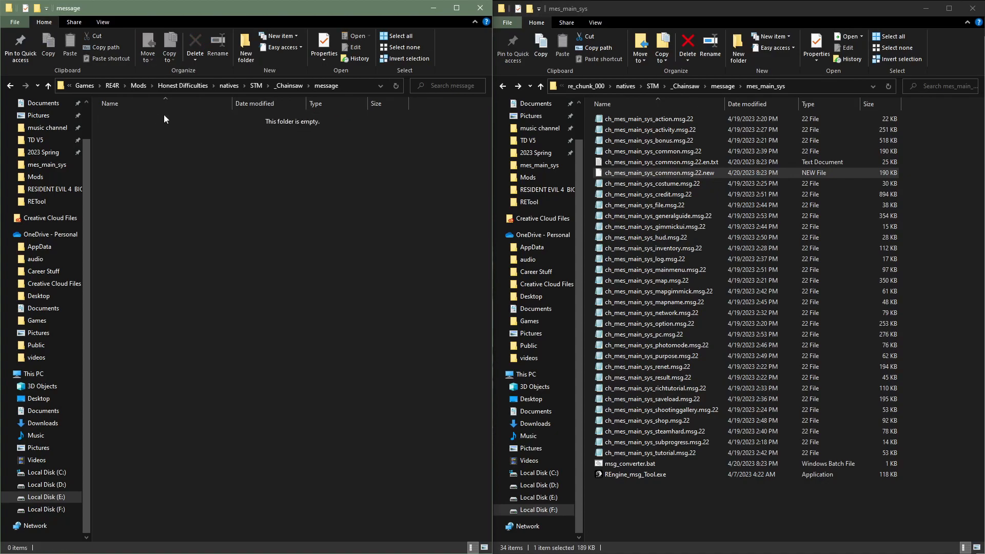
Step: Create a folder named "mes_main_sys" inside the message folder and open it
left_click(251, 58)
type("m")
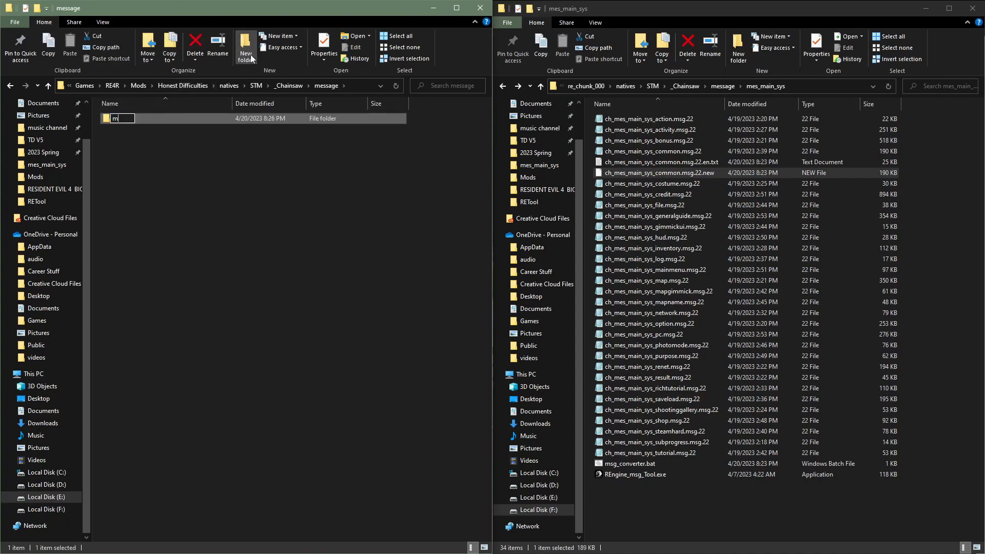
type("es_main_sys")
key("Return")
double_click(141, 119)
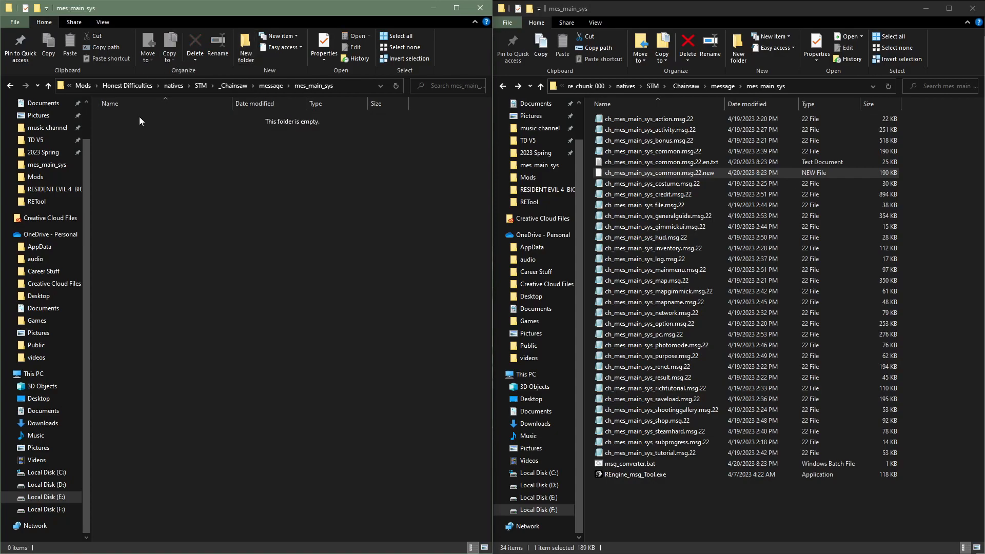
Step: Copy ch_mes_main_sys_common.msg.22.new from the extracted game files into the mod's empty mes_main_sys folder
left_click(661, 176)
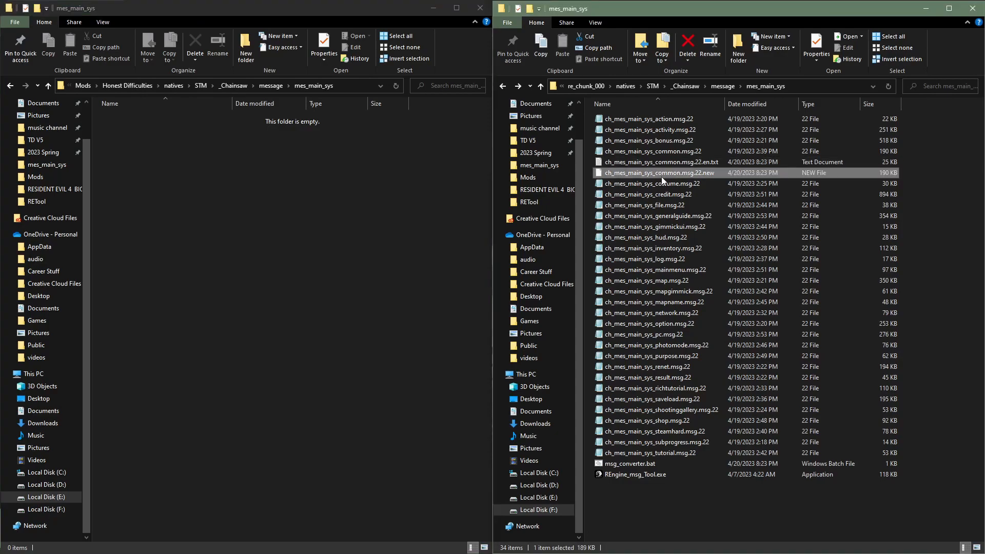
left_click_drag(695, 177, 295, 169)
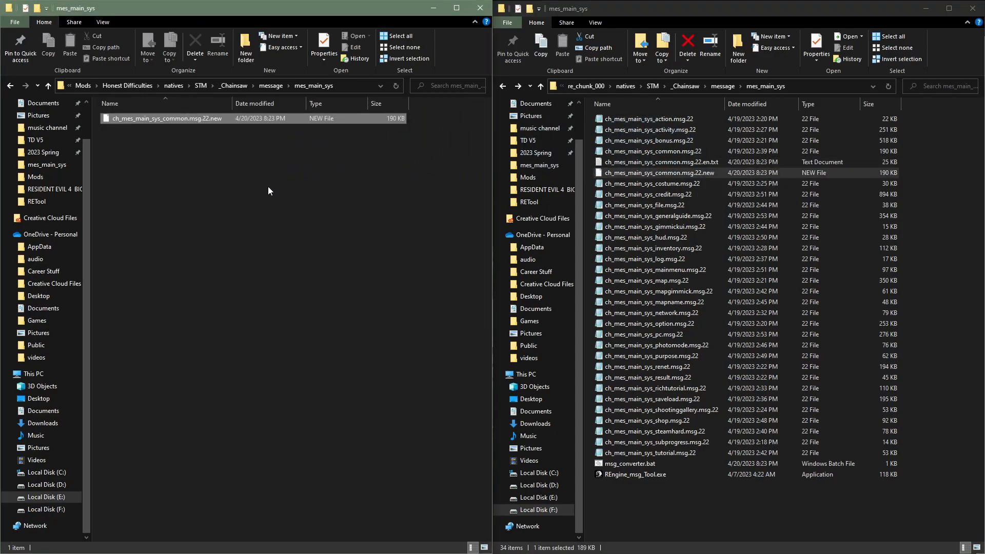
left_click(208, 127)
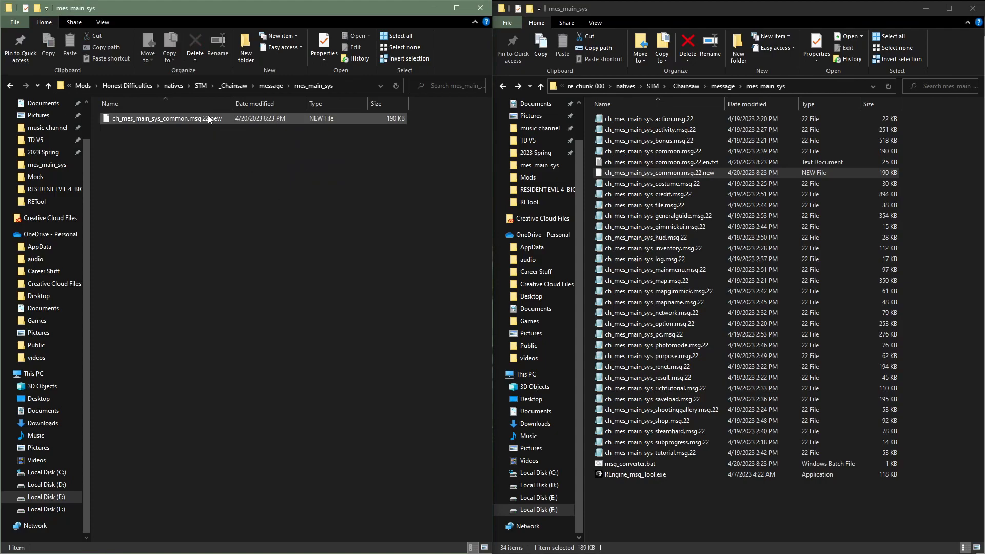
Step: Rename the copied file in the mod folder to ch_mes_main_sys_common.msg.22, accepting the extension change
left_click(207, 118)
right_click(207, 115)
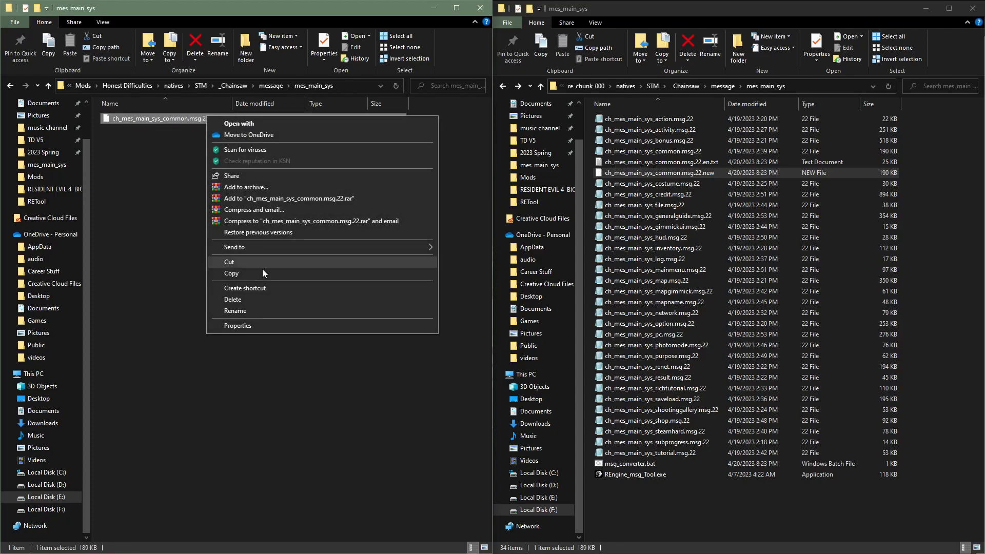
left_click(270, 312)
left_click(228, 121)
key("BackSpace")
key("BackSpace")
key("BackSpace")
key("BackSpace")
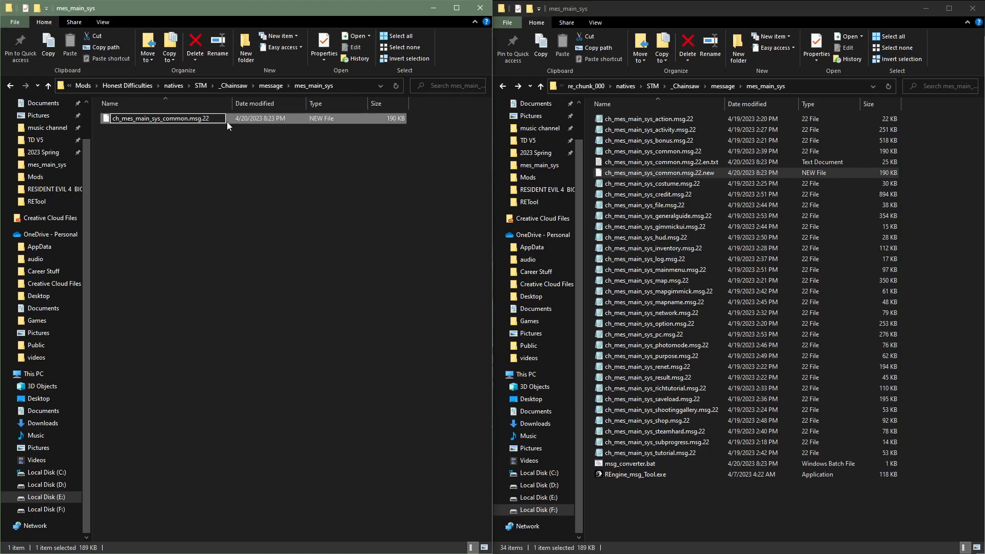
key("Return")
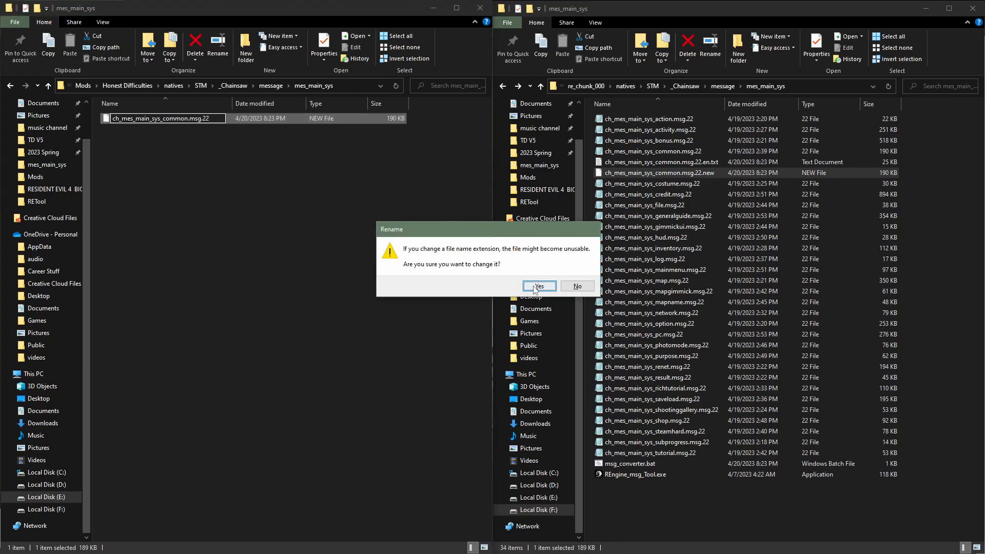
left_click(535, 287)
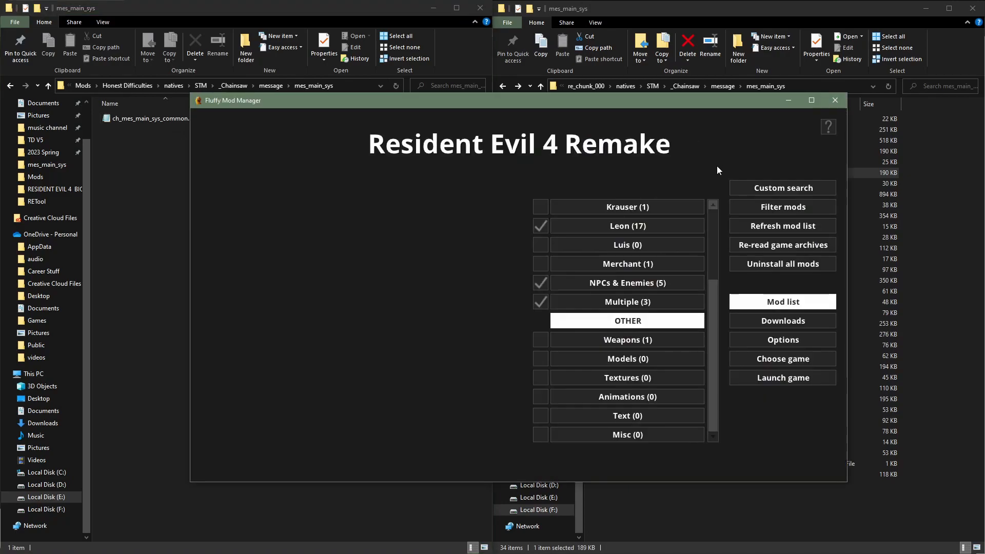
Step: In Fluffy Mod Manager, refresh the mod list and enable Honest Difficulties in the Text category
left_click(762, 227)
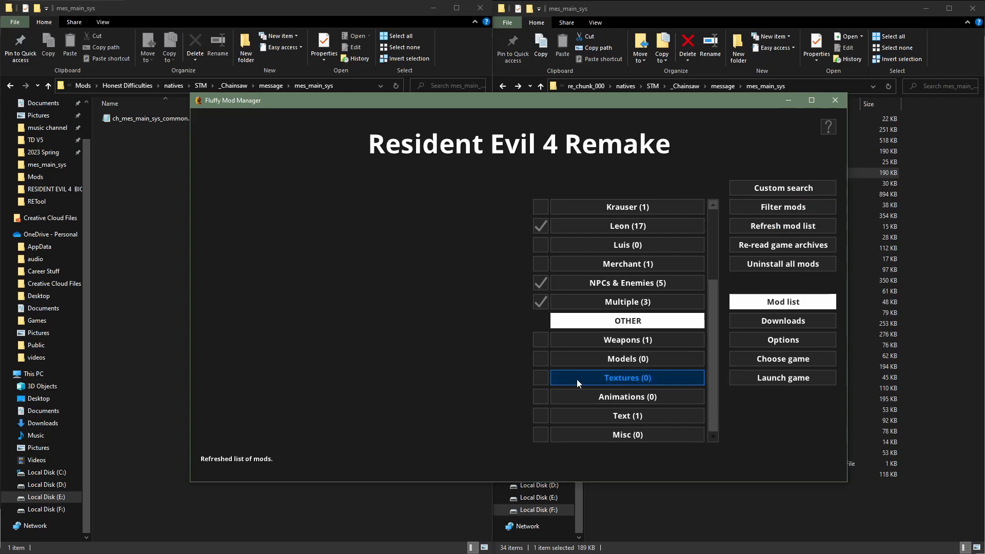
left_click(617, 416)
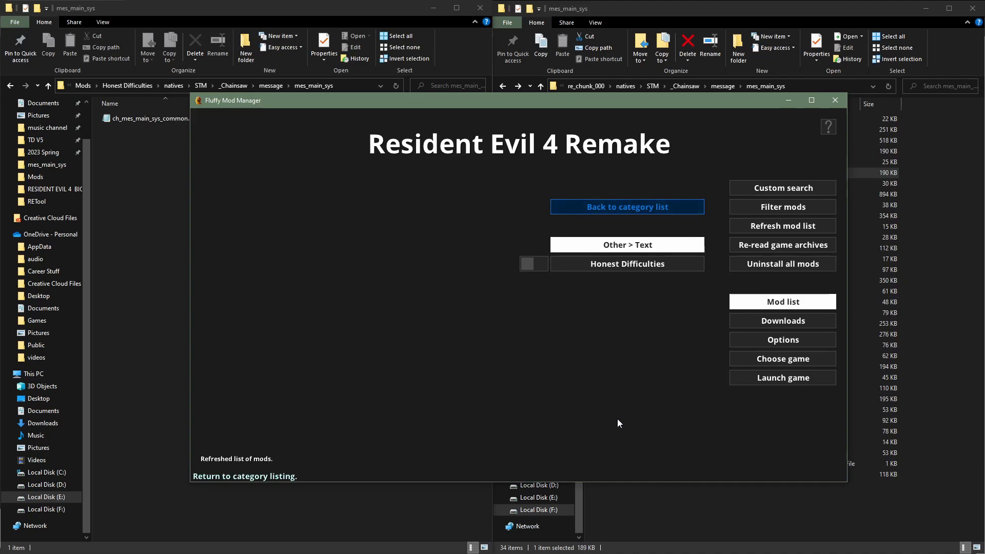
mouse_move(580, 264)
left_click(538, 264)
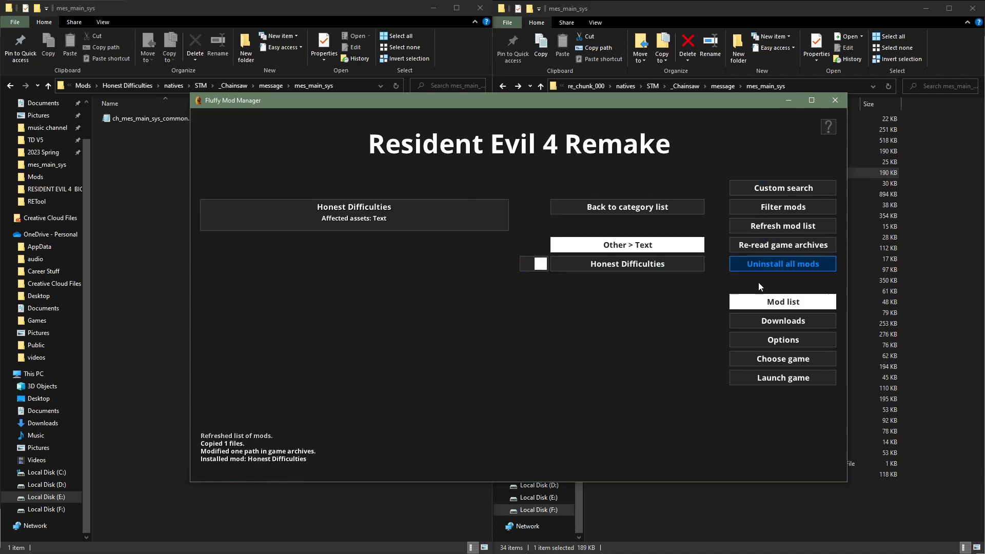
Step: Launch Resident Evil 4, examine the difficulty names under a new main story game, and return to the main menu
left_click(776, 381)
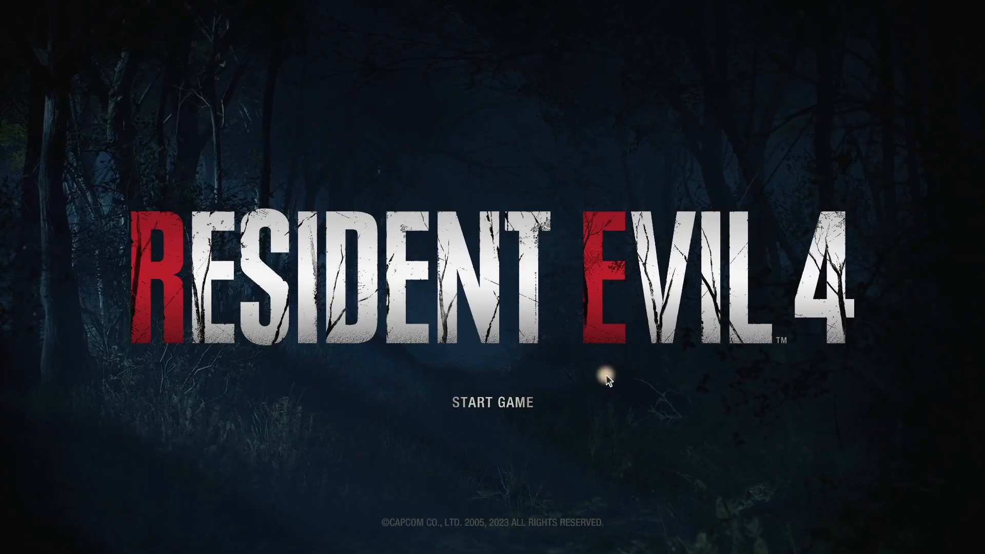
left_click(605, 374)
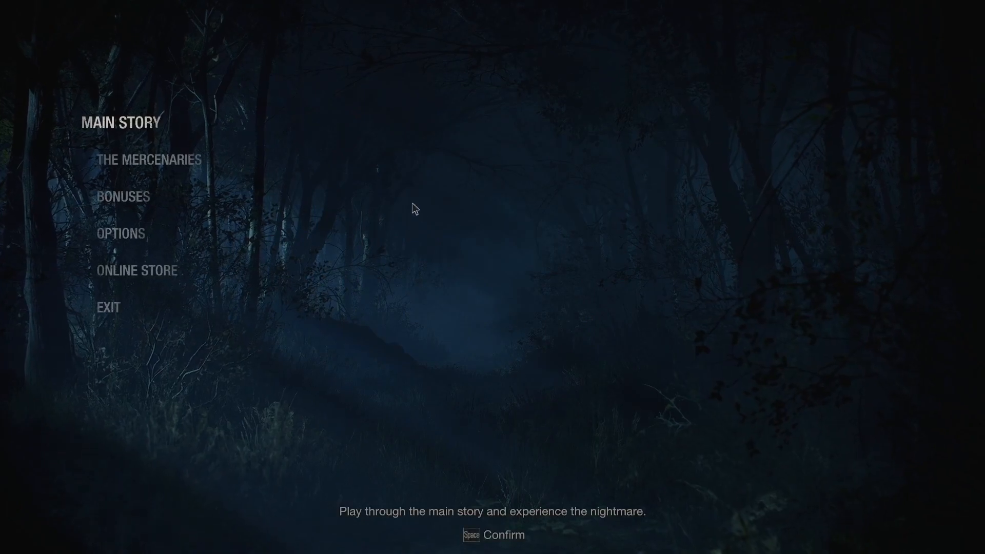
left_click(133, 124)
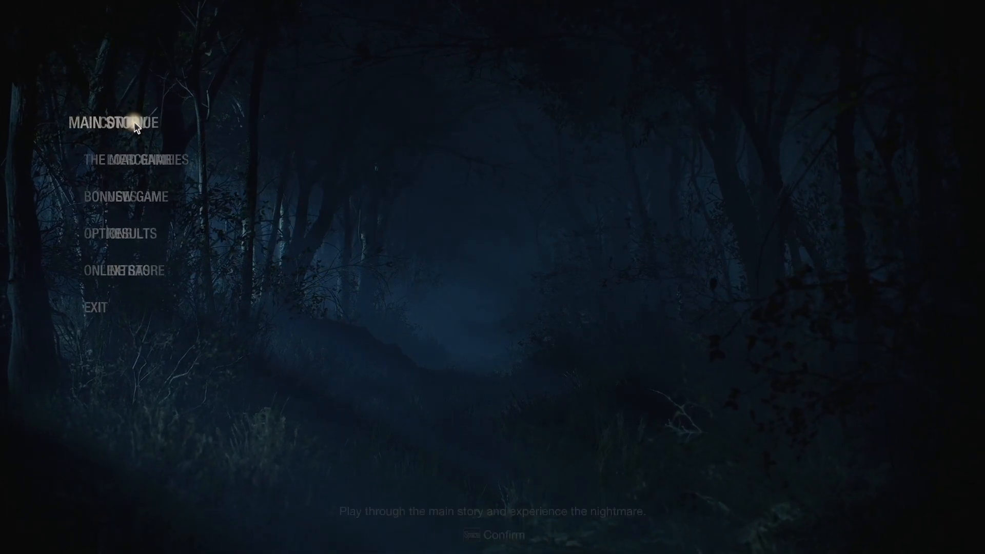
left_click(134, 197)
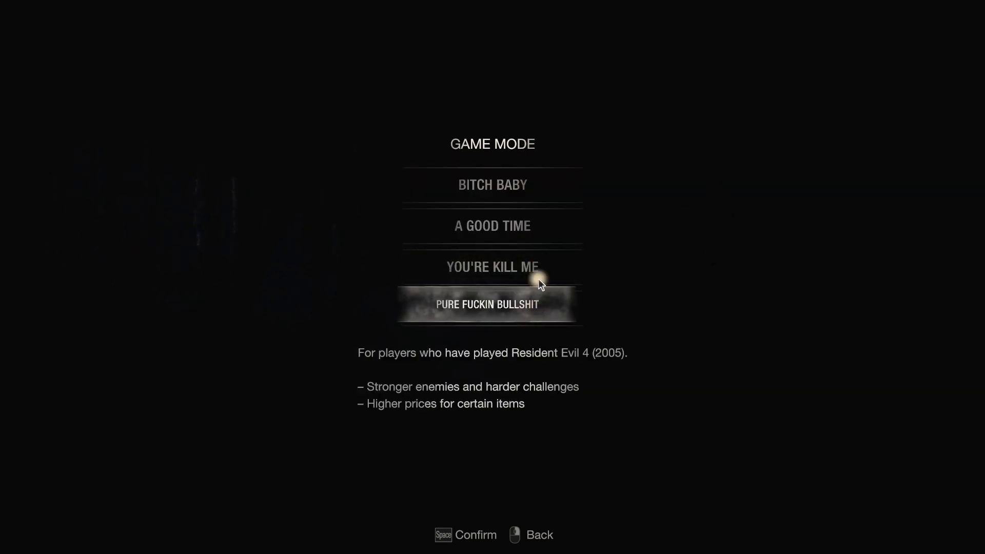
right_click(704, 291)
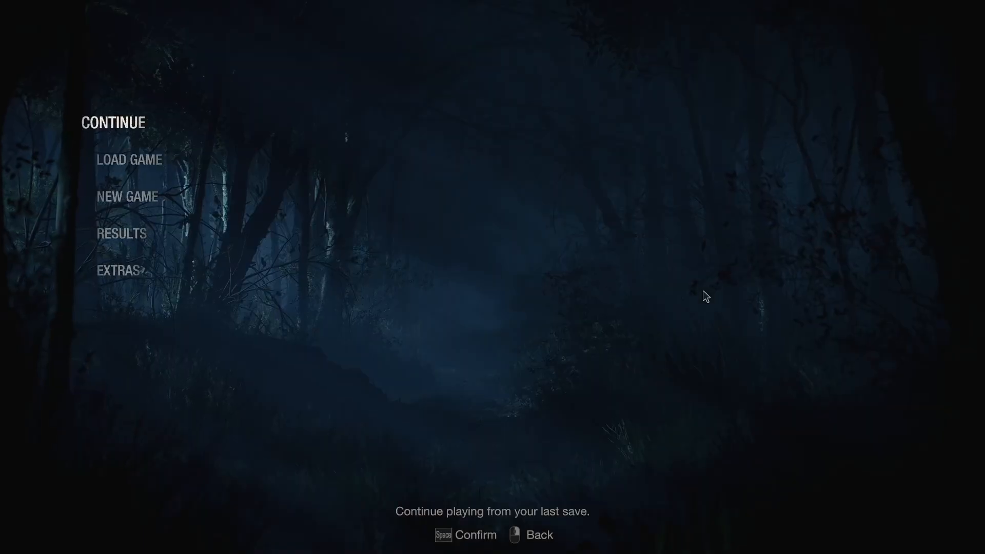
right_click(703, 292)
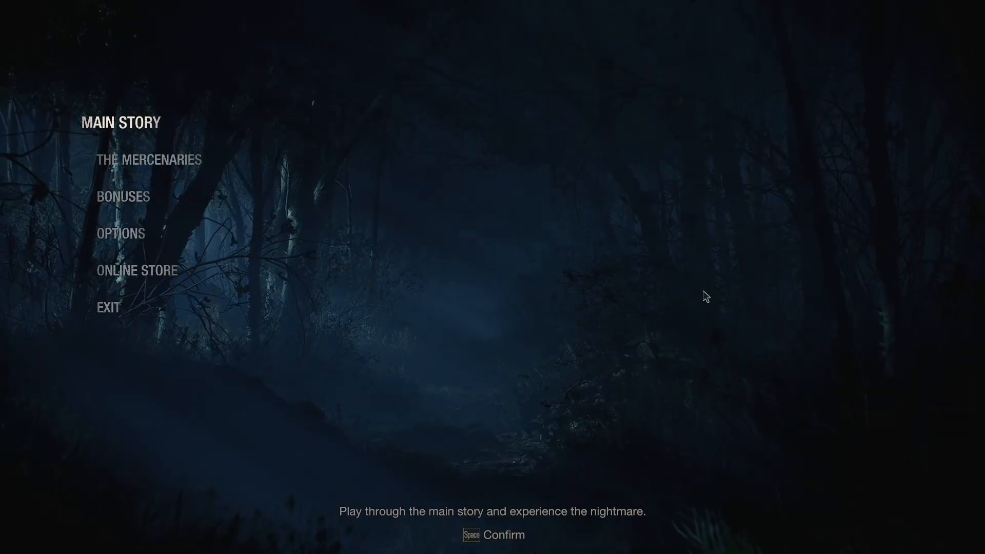